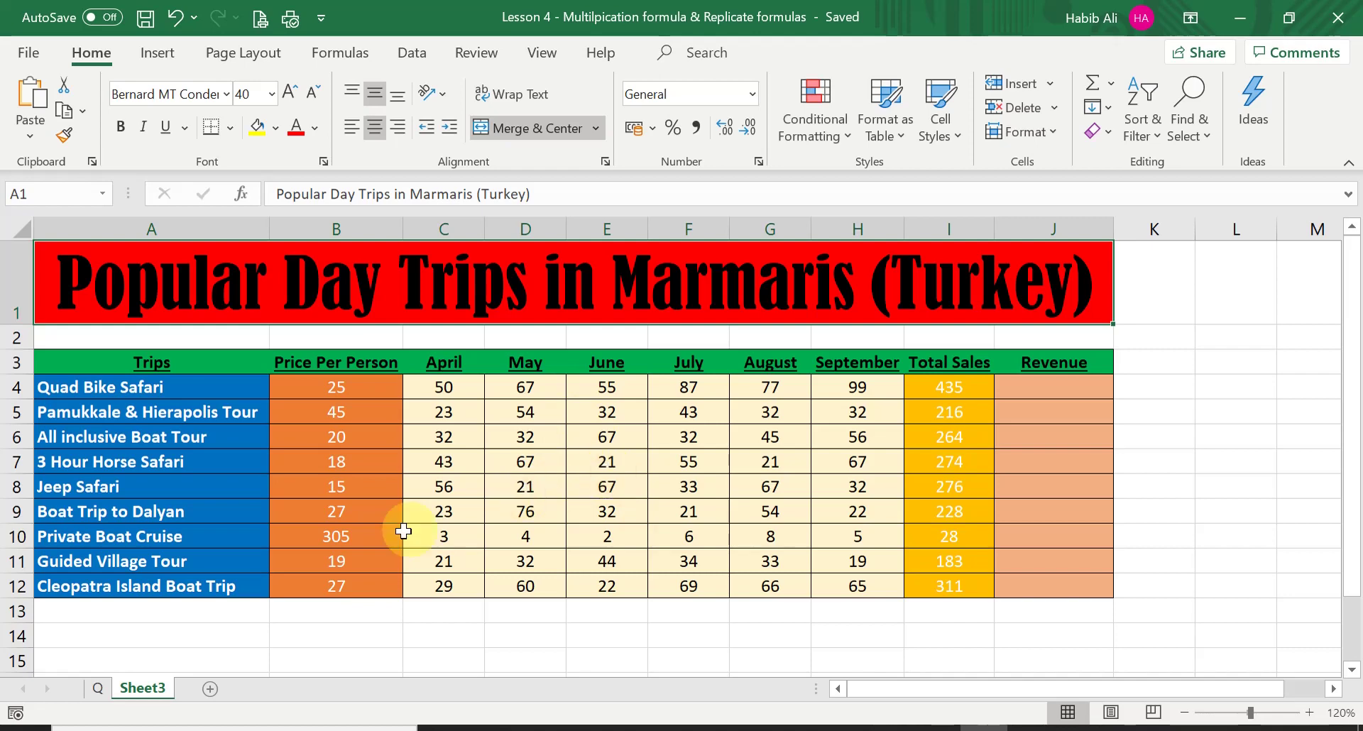
# - Read the task on the Q sheet, and check the Quad Bike Safari Total Sales formula in I4 on Sheet3
pyautogui.click(101, 687)
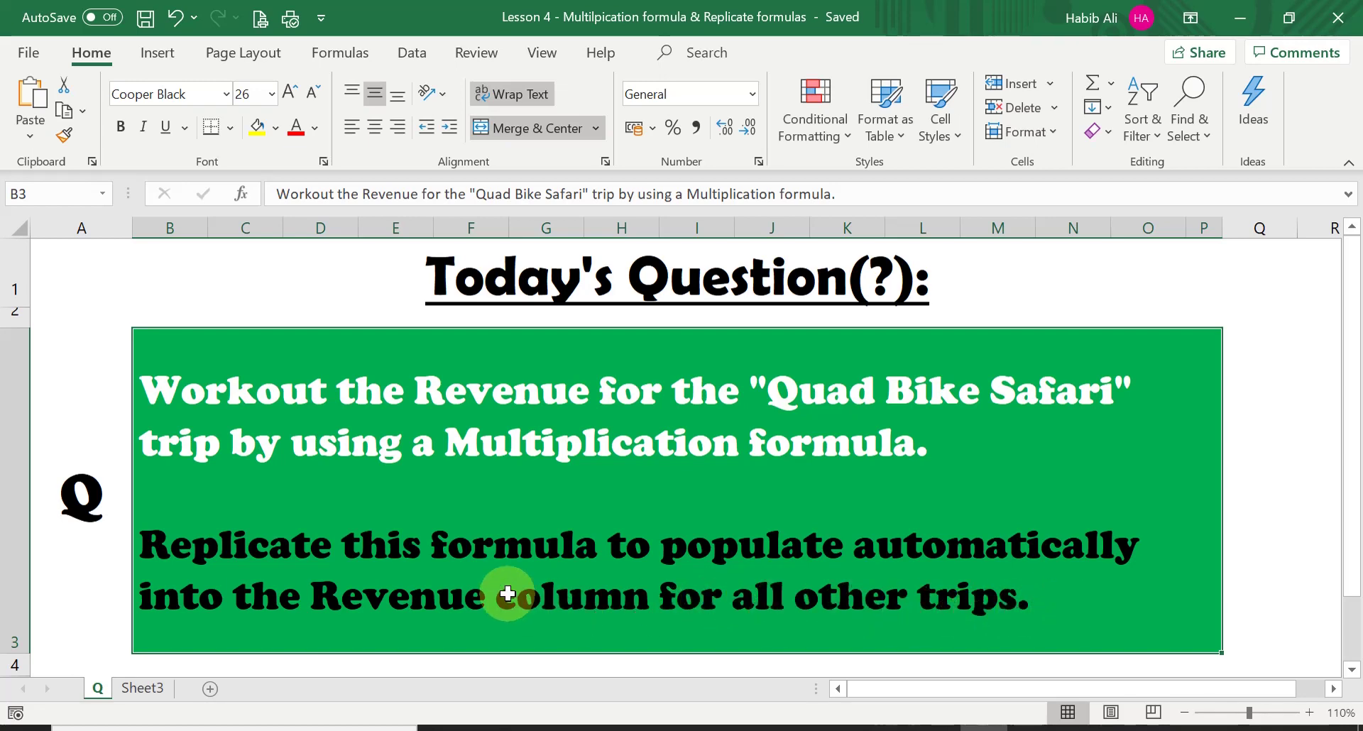
pyautogui.click(140, 689)
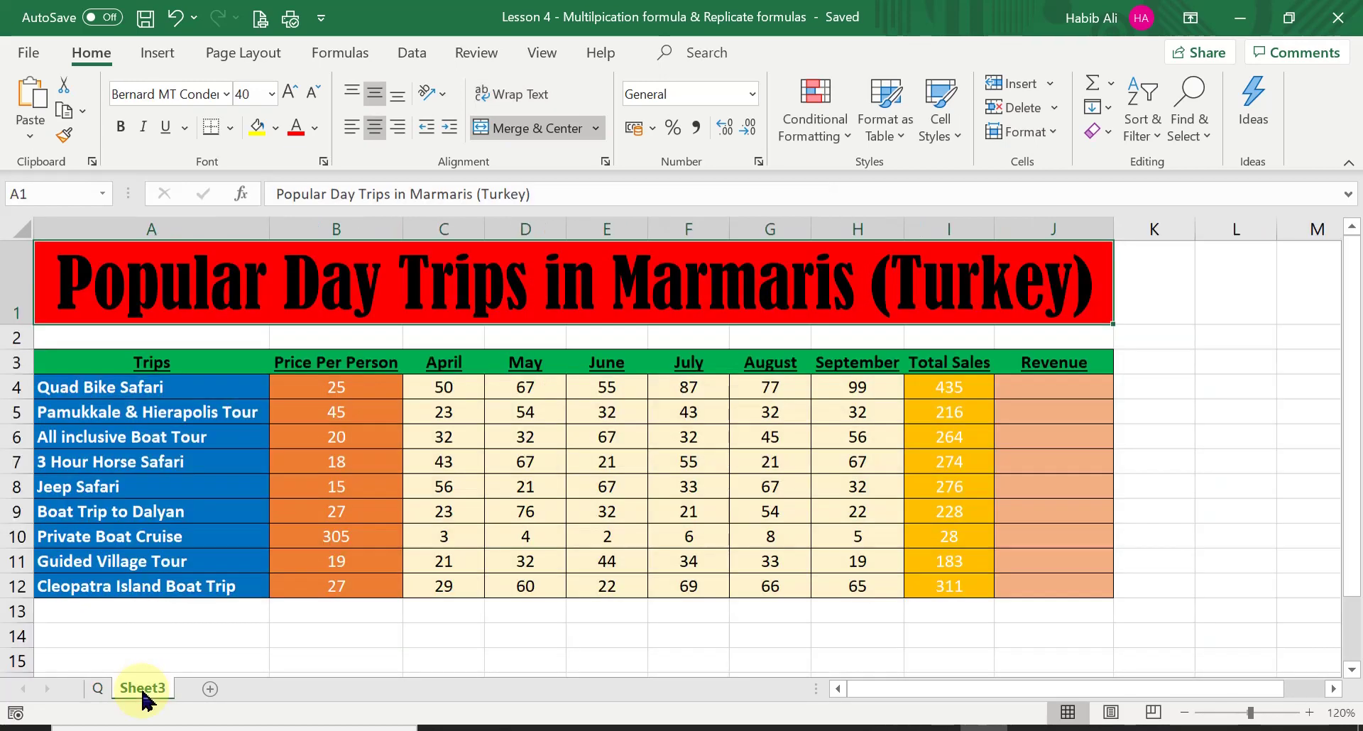
pyautogui.click(1067, 386)
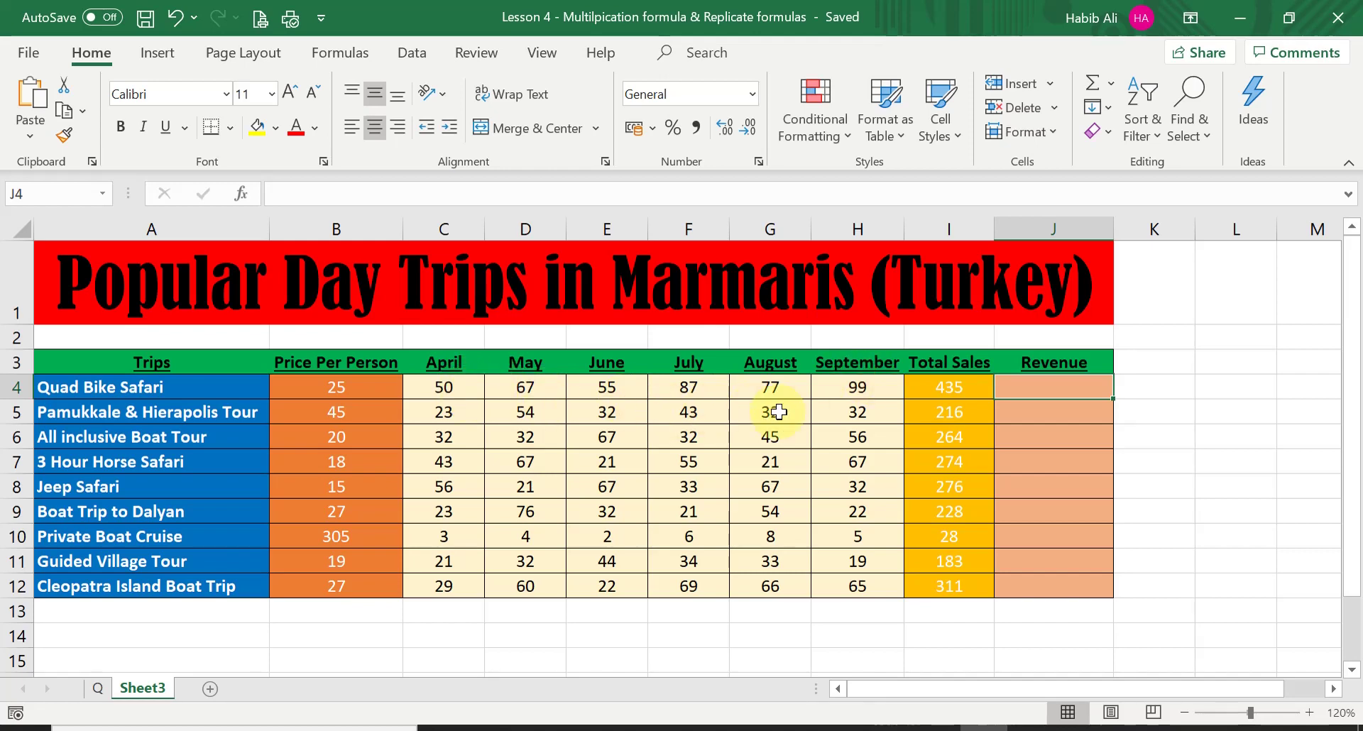
pyautogui.click(976, 384)
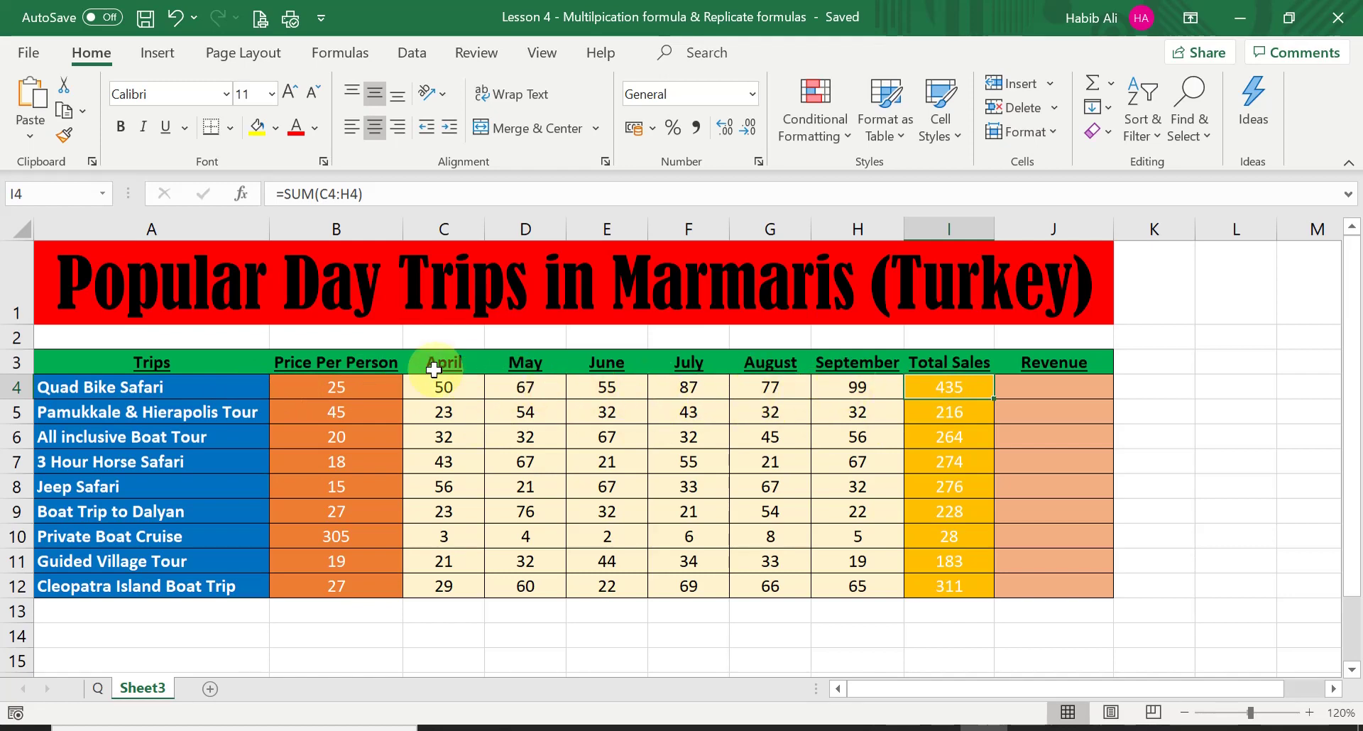
# - Enter the formula =I4*B4 in J4 to multiply Quad Bike Safari's total sales by its price per person
pyautogui.click(1051, 387)
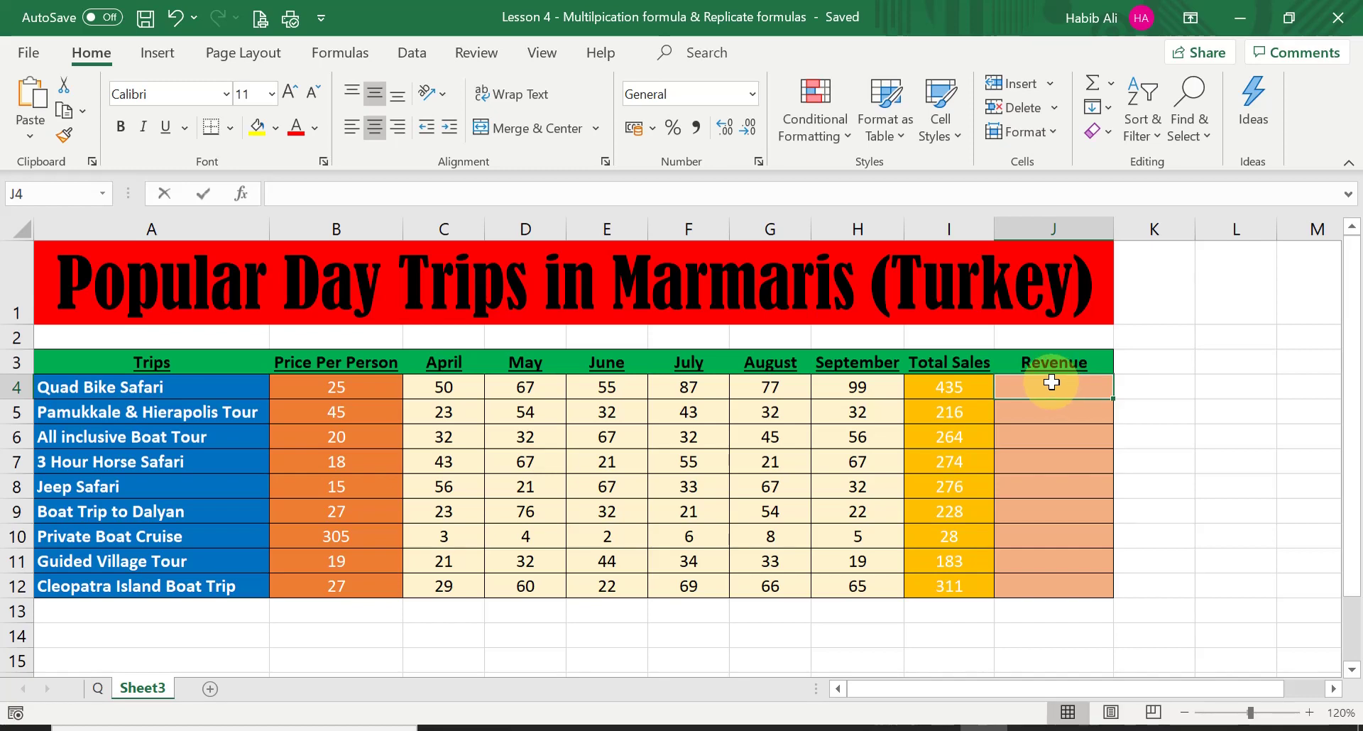
pyautogui.write('=')
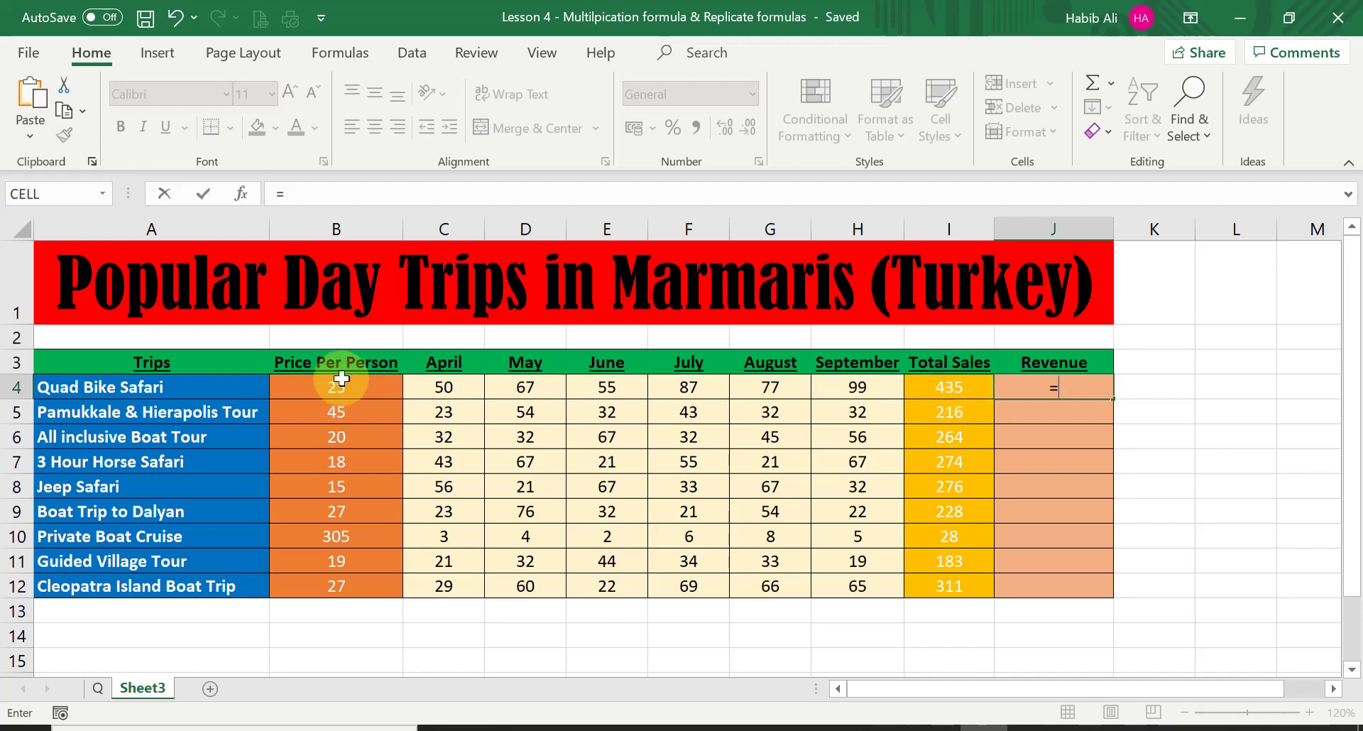
pyautogui.click(965, 385)
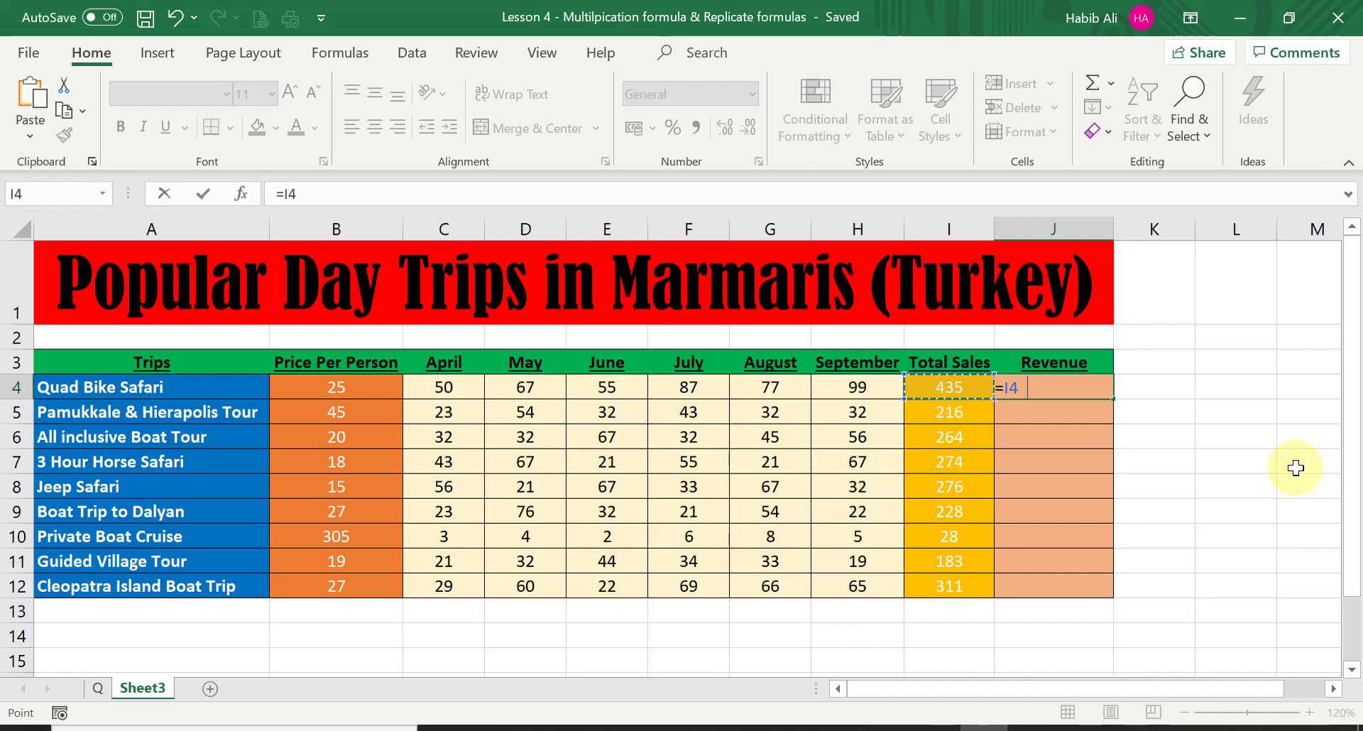
pyautogui.write('*')
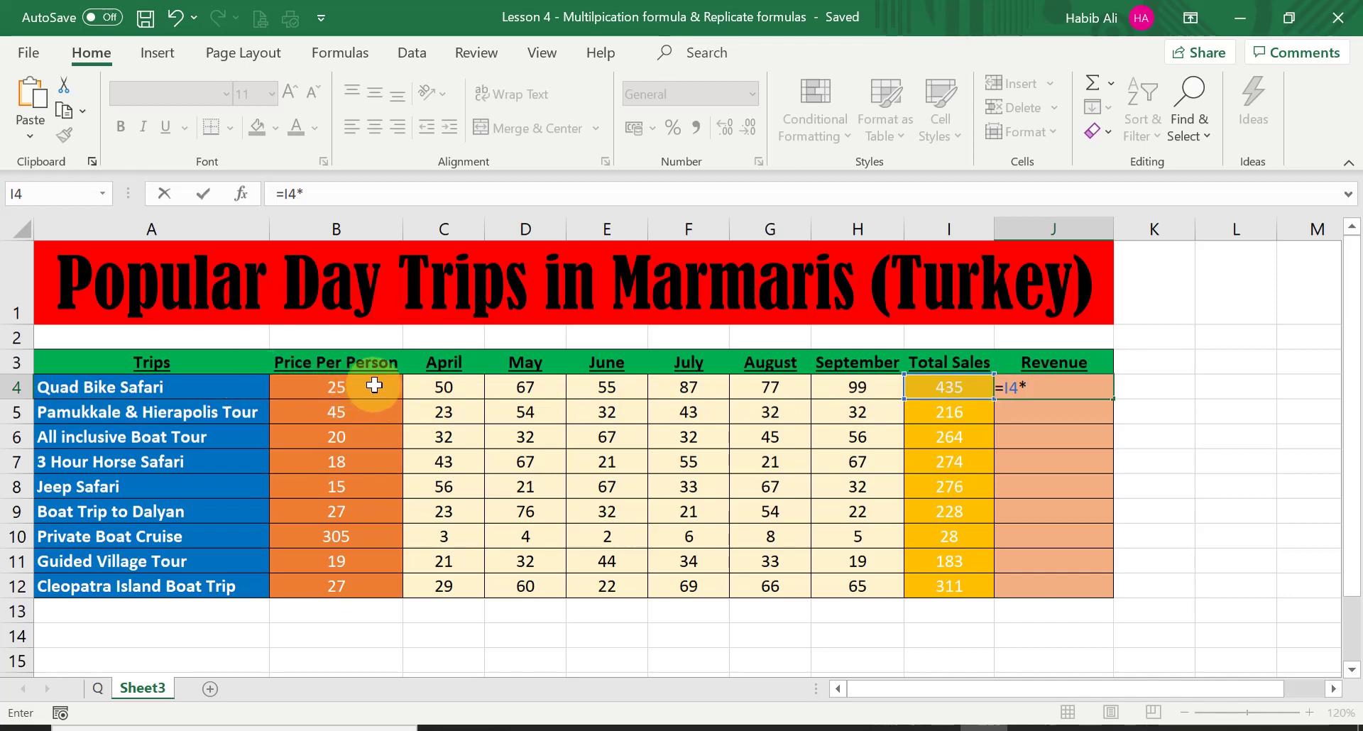
pyautogui.click(374, 384)
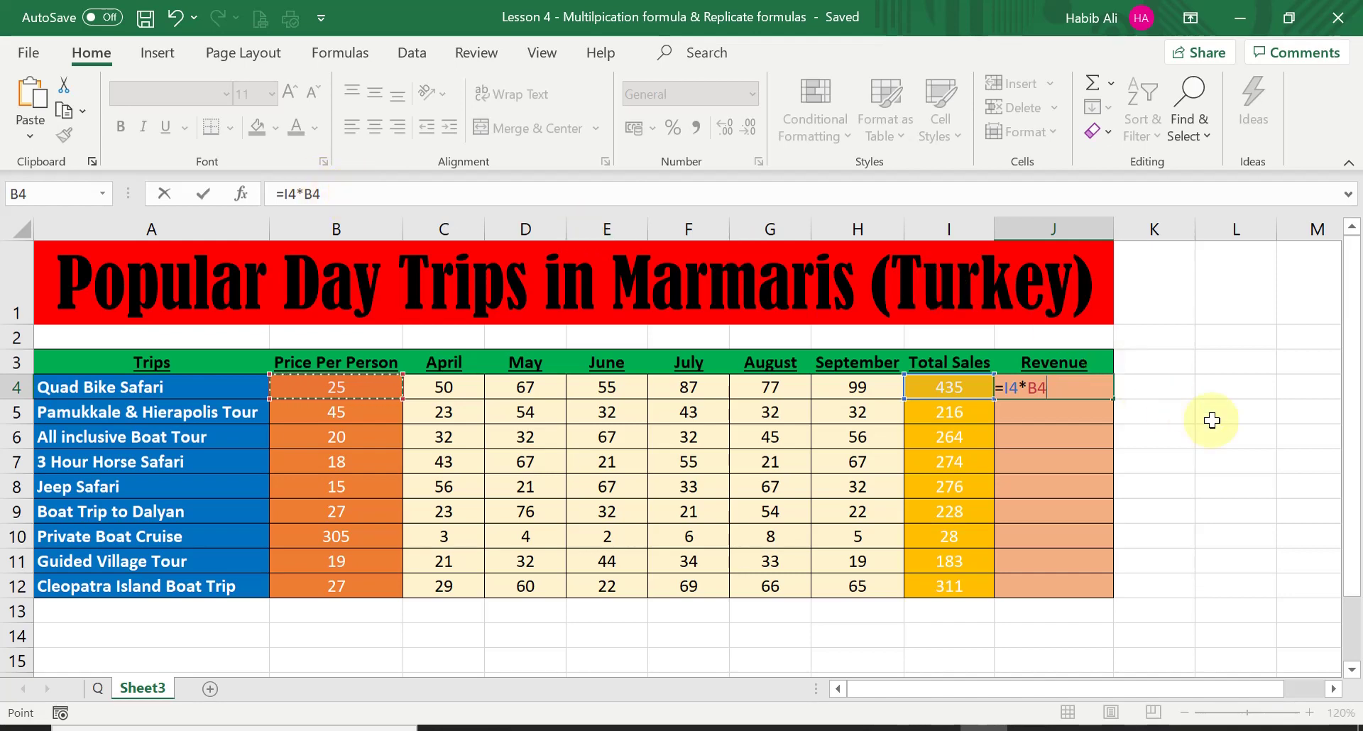
pyautogui.press('Return')
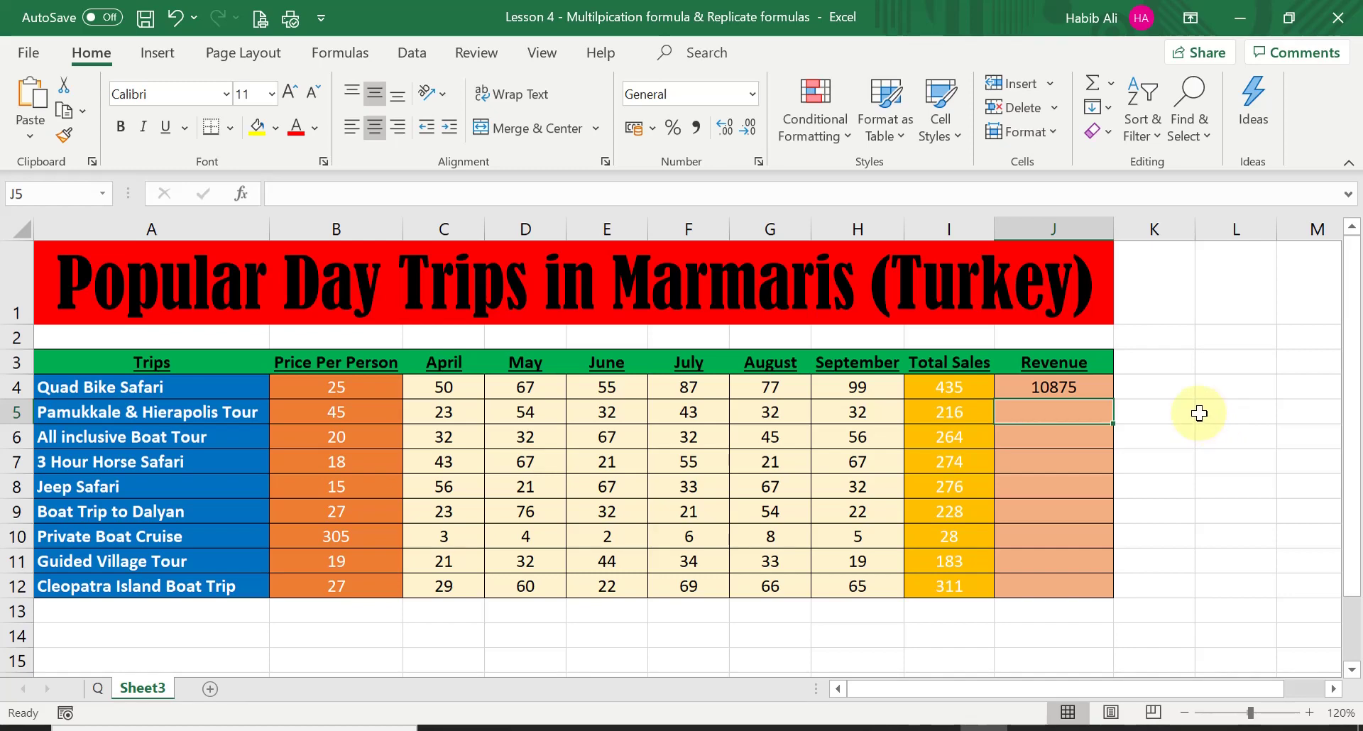
# - Fill the revenue formula from J4 down through J12 for all the other trips
pyautogui.click(1063, 388)
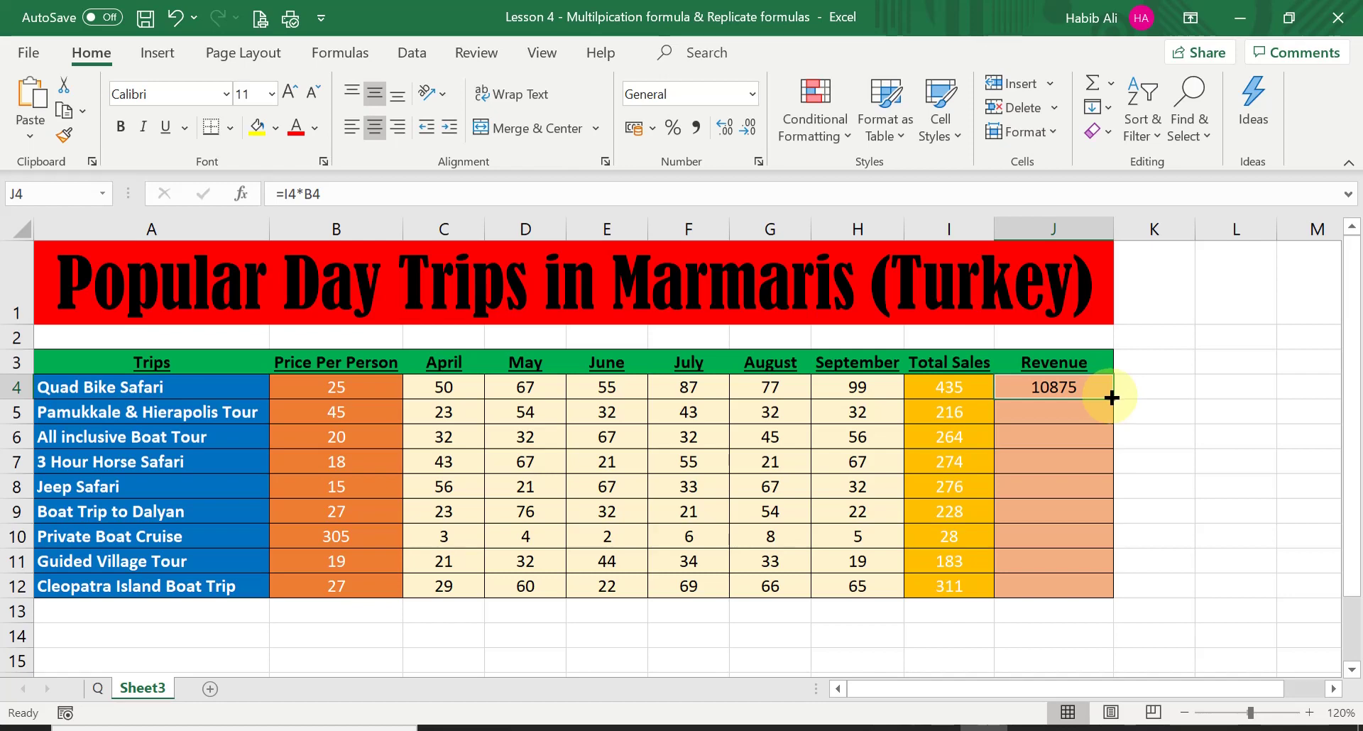
pyautogui.moveTo(1114, 396); pyautogui.dragTo(1114, 594)
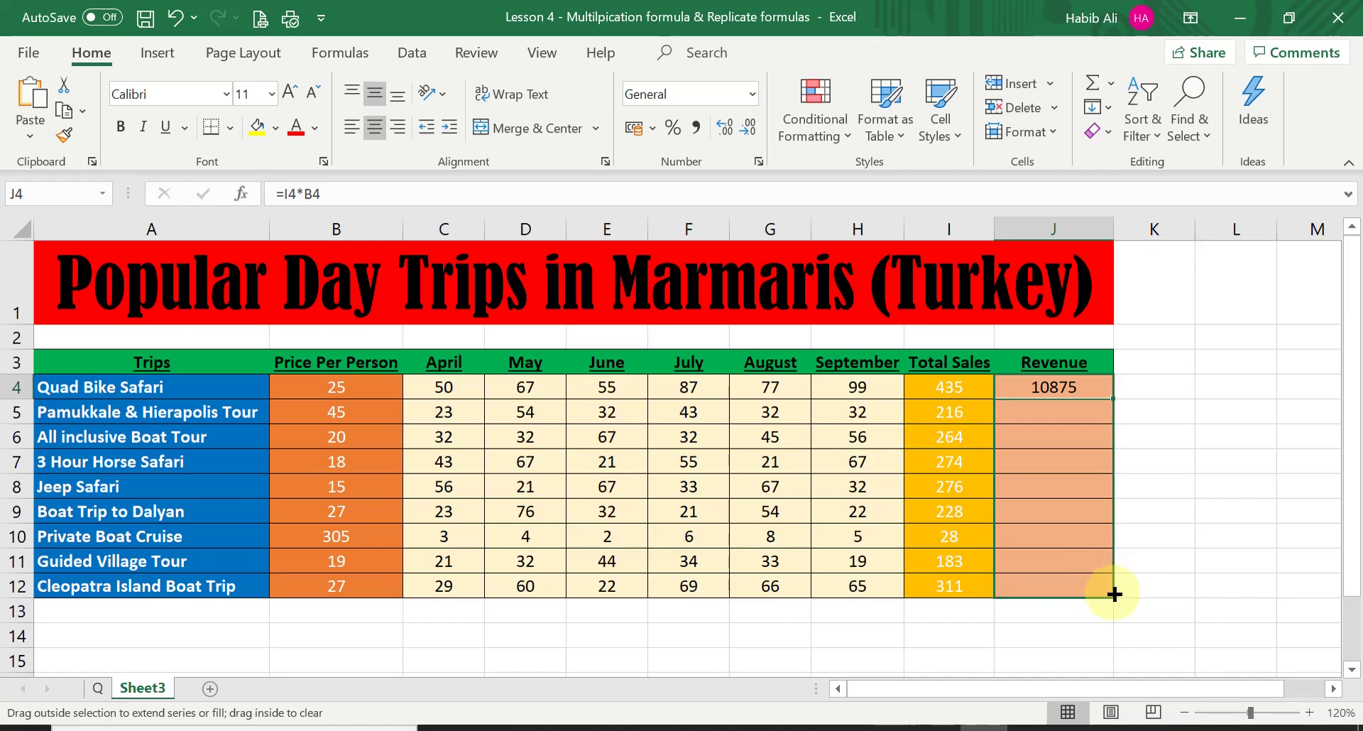
pyautogui.moveTo(1113, 595); pyautogui.dragTo(1113, 595)
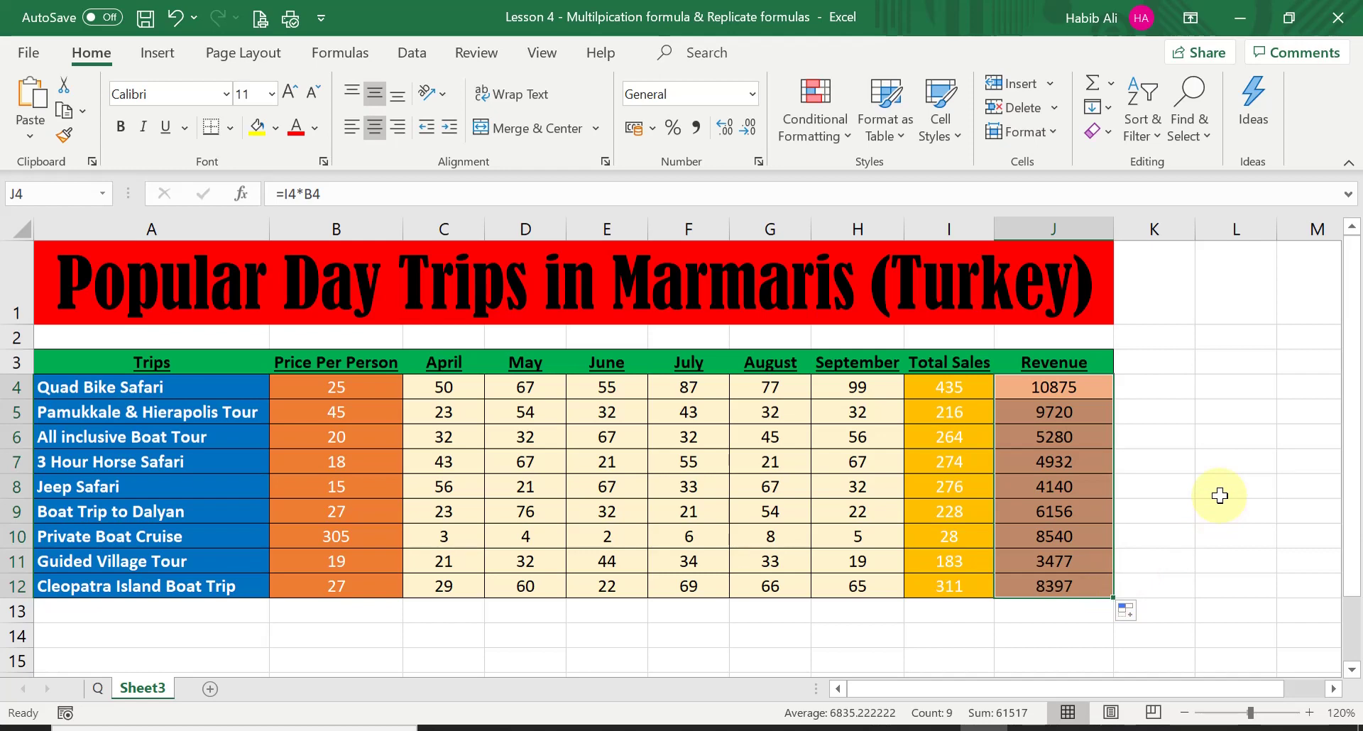
# - Check the replicated revenue formulas cell by cell from J5 to J12
pyautogui.click(1087, 405)
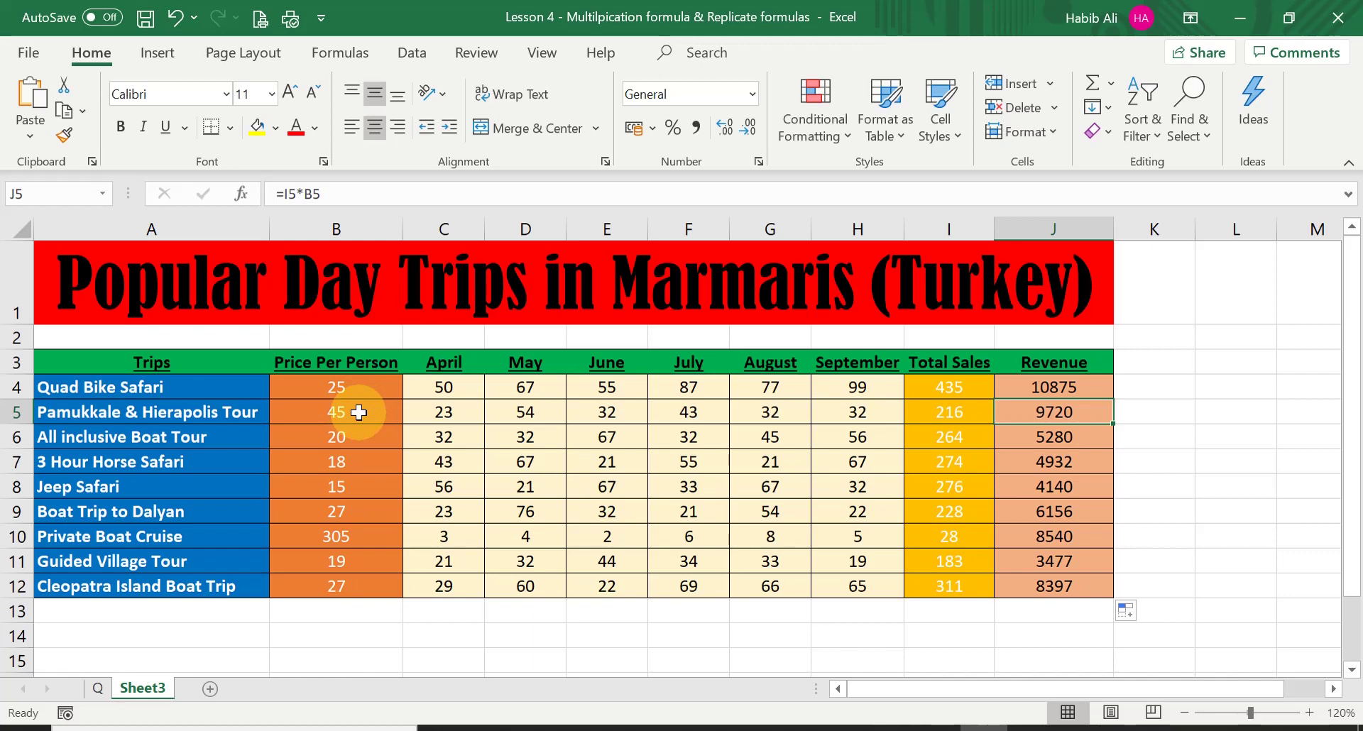
pyautogui.click(1089, 437)
pyautogui.click(1089, 464)
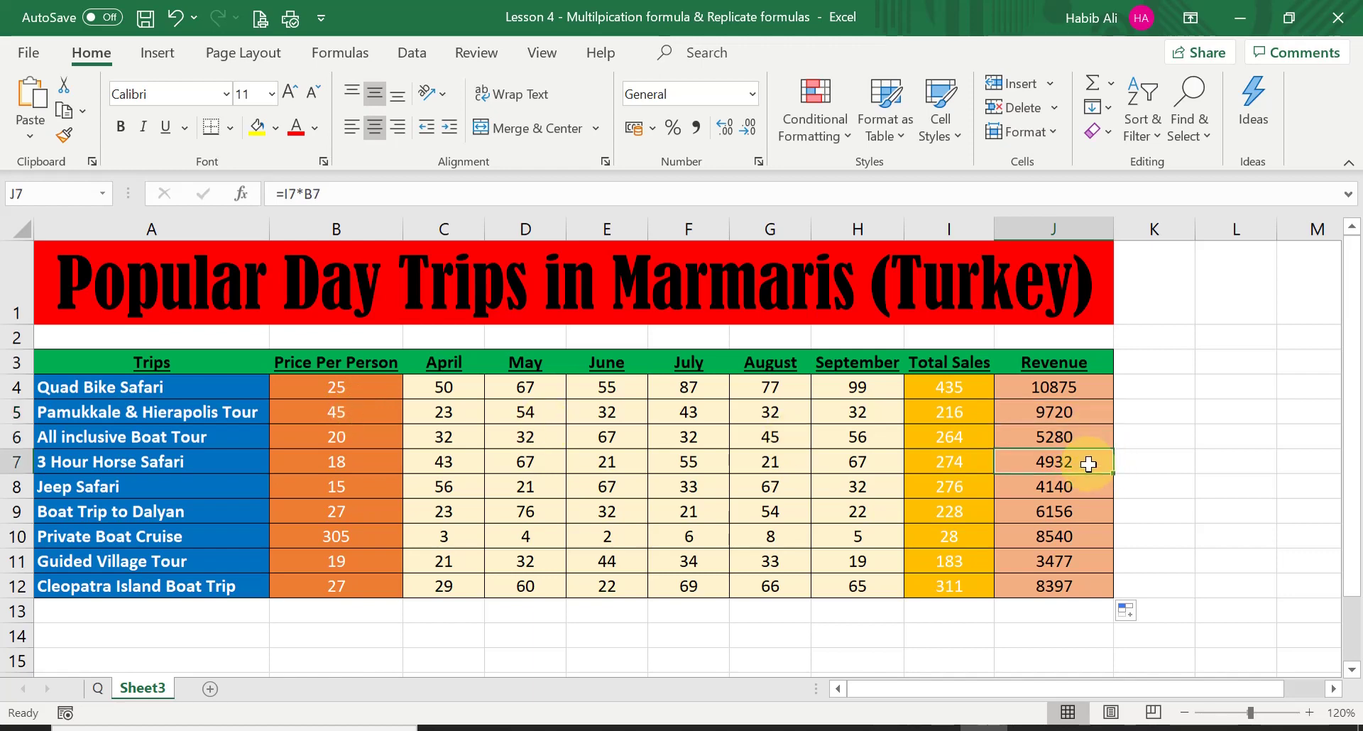
pyautogui.click(1088, 487)
pyautogui.click(1085, 513)
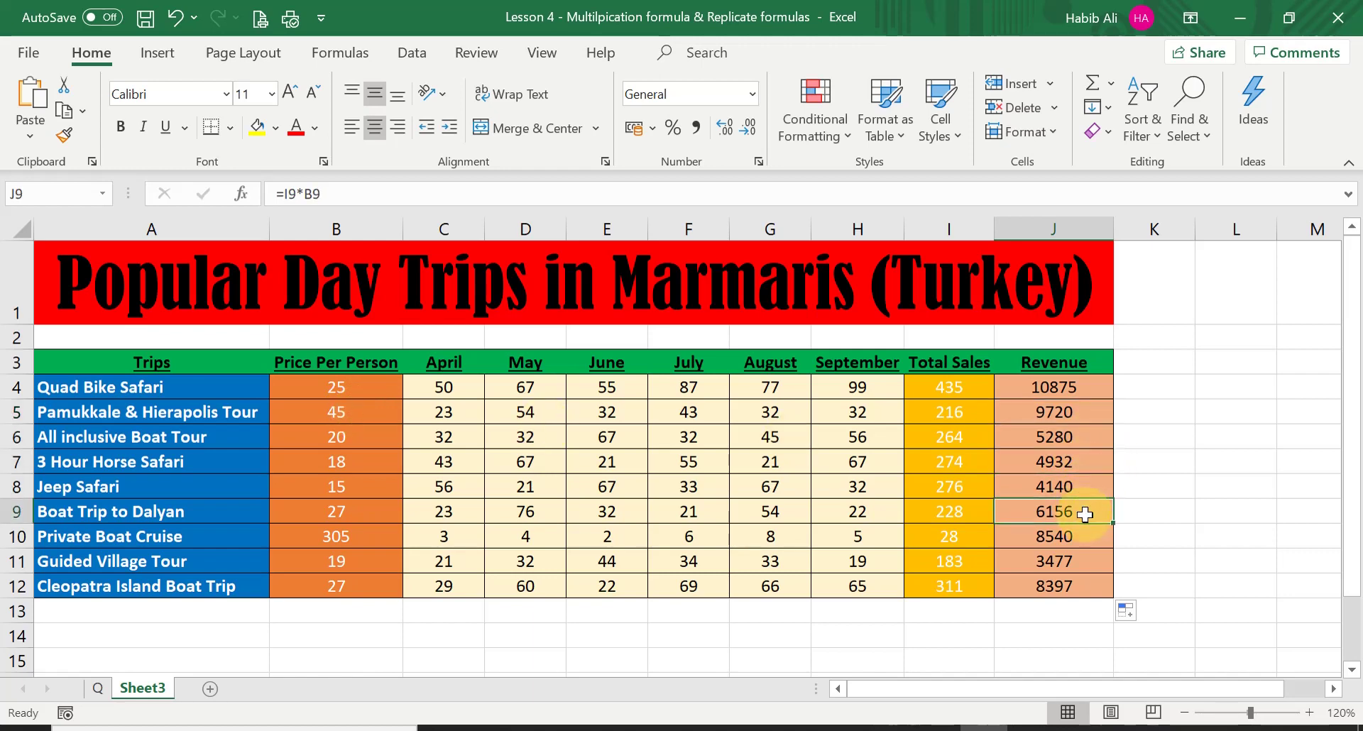
pyautogui.click(1072, 537)
pyautogui.click(1073, 560)
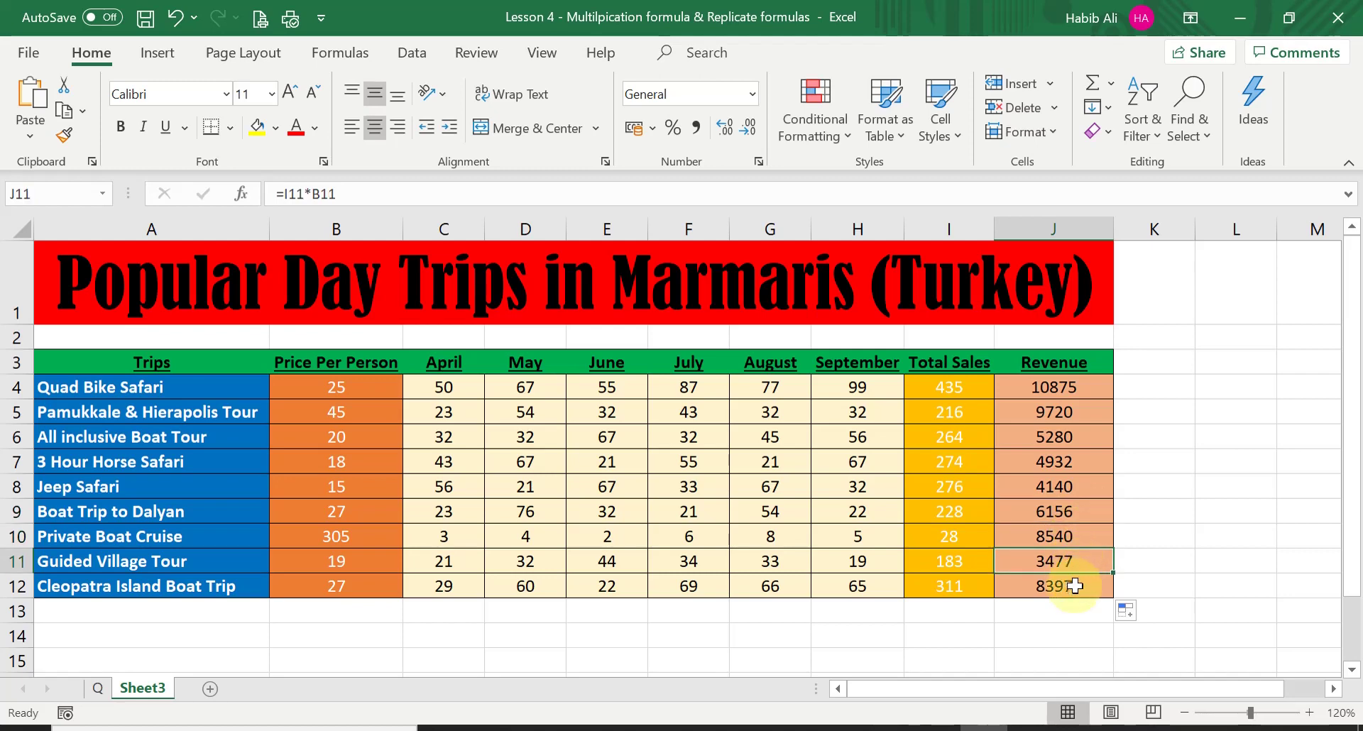
pyautogui.click(1075, 586)
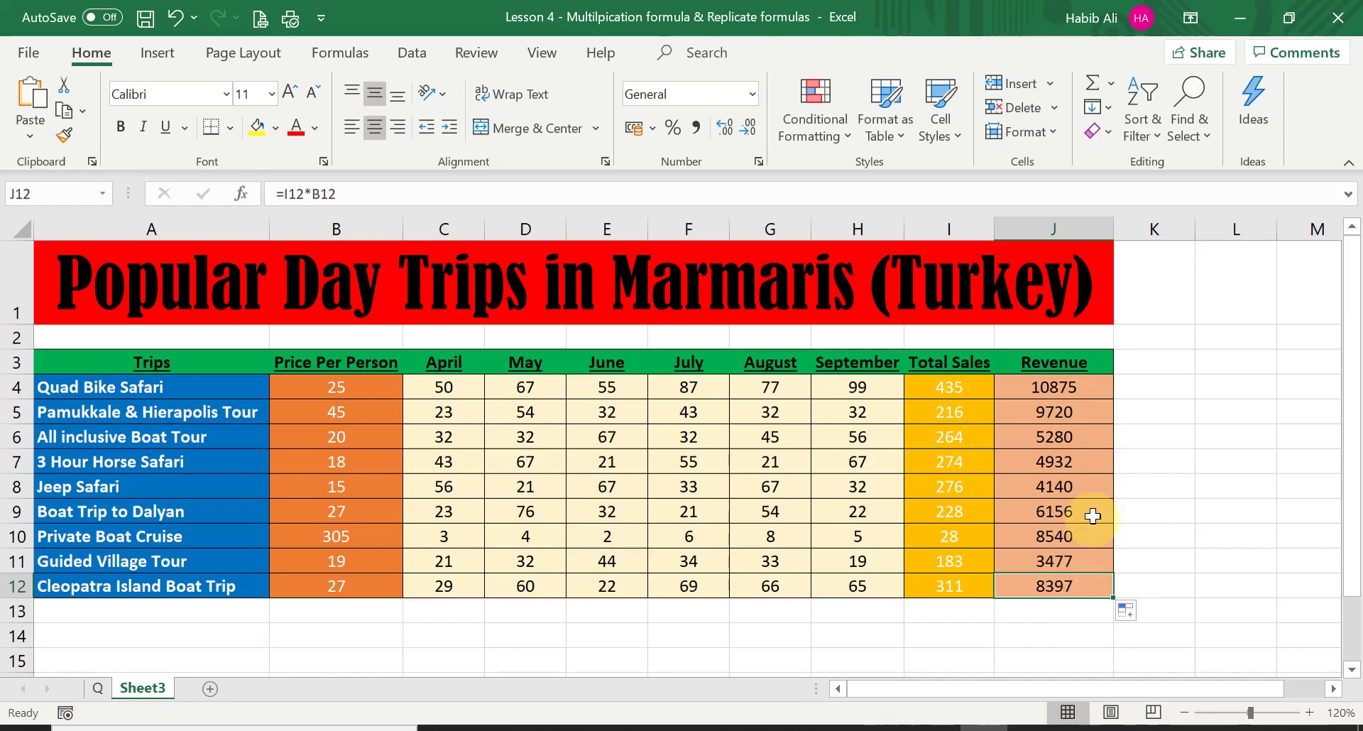
# - Clear the copied revenue formulas from J5:J12, keeping only the Quad Bike Safari formula in J4
pyautogui.moveTo(1076, 413); pyautogui.dragTo(1079, 587)
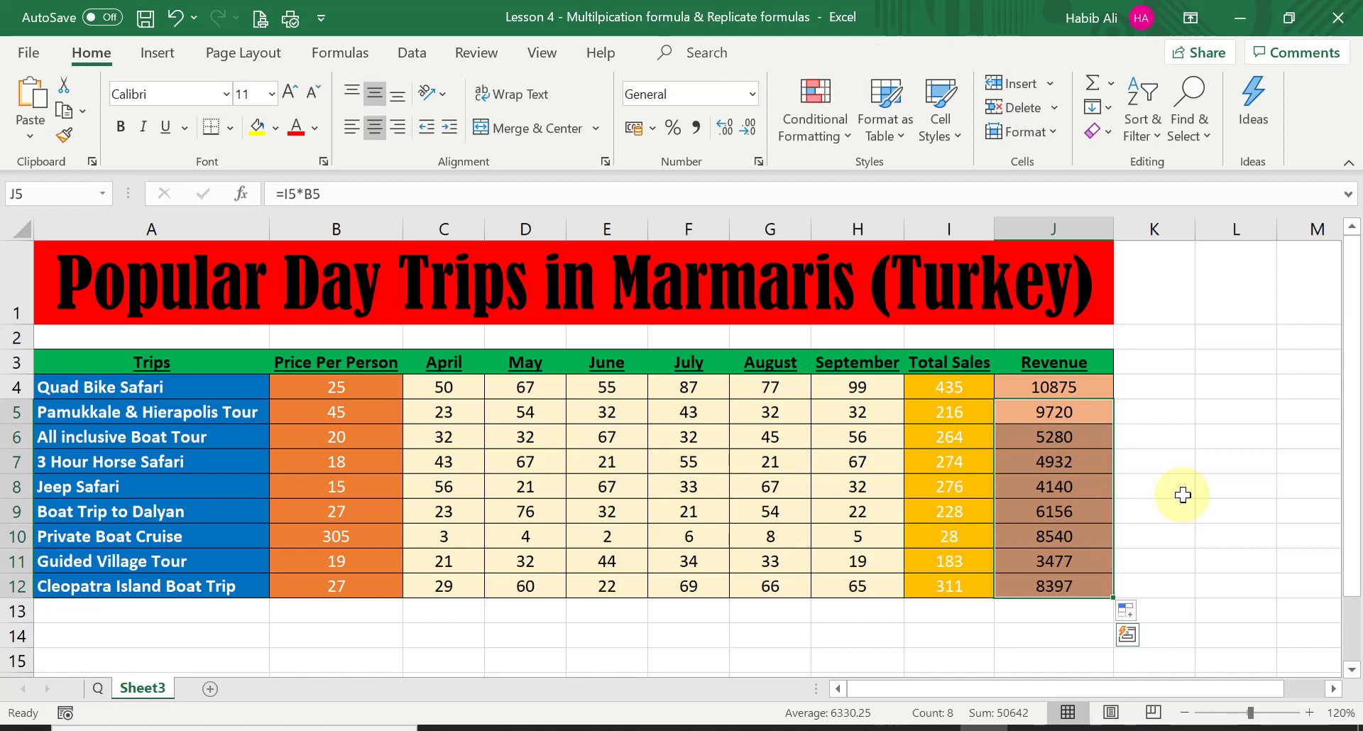
pyautogui.press('Delete')
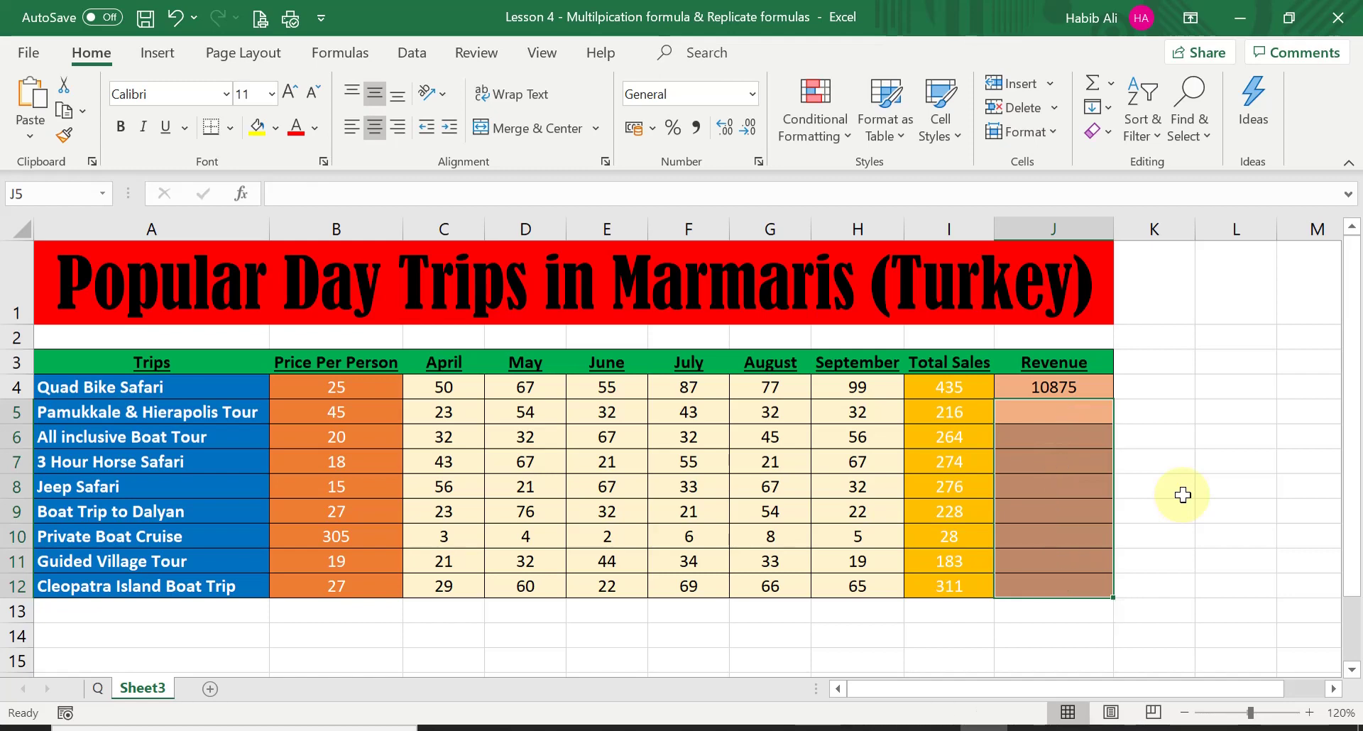
pyautogui.click(1182, 495)
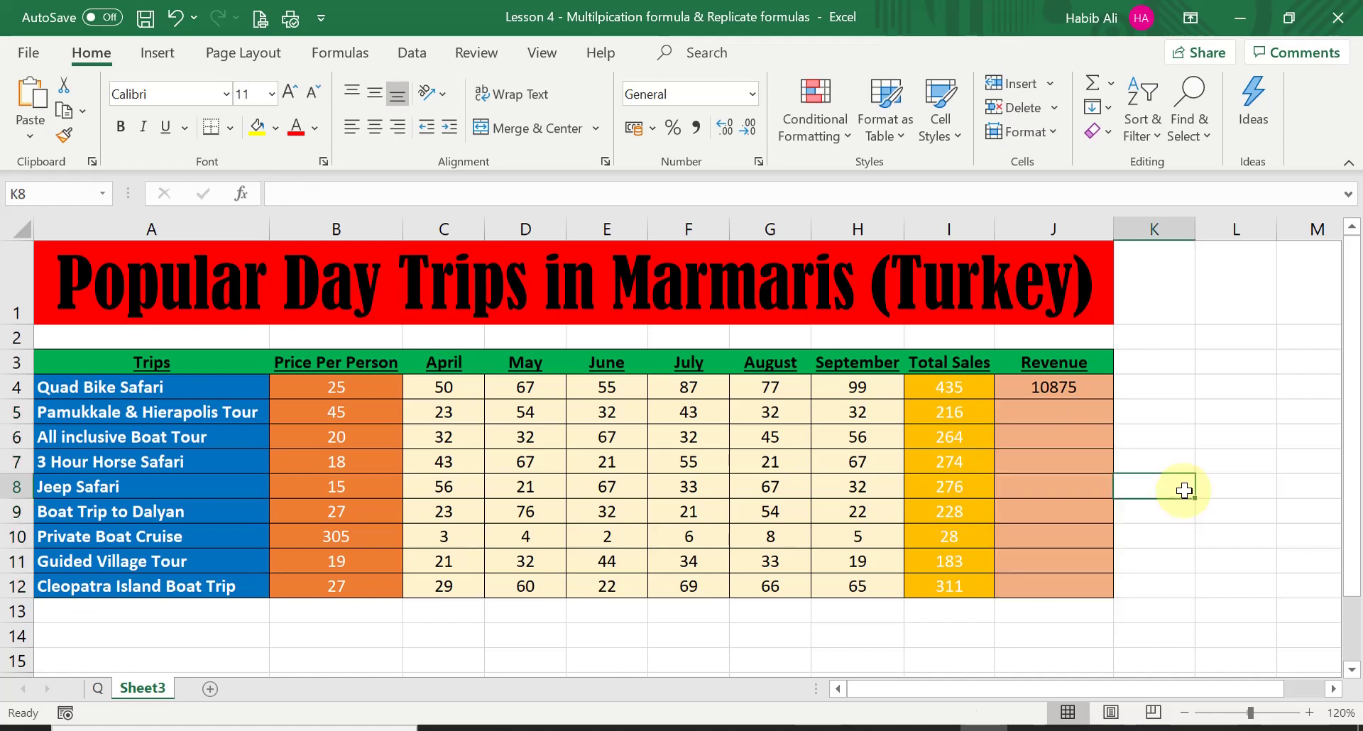
# - AutoFill the J4 revenue formula to the end of the table, and clear the copies in J5:J12 again
pyautogui.click(1082, 384)
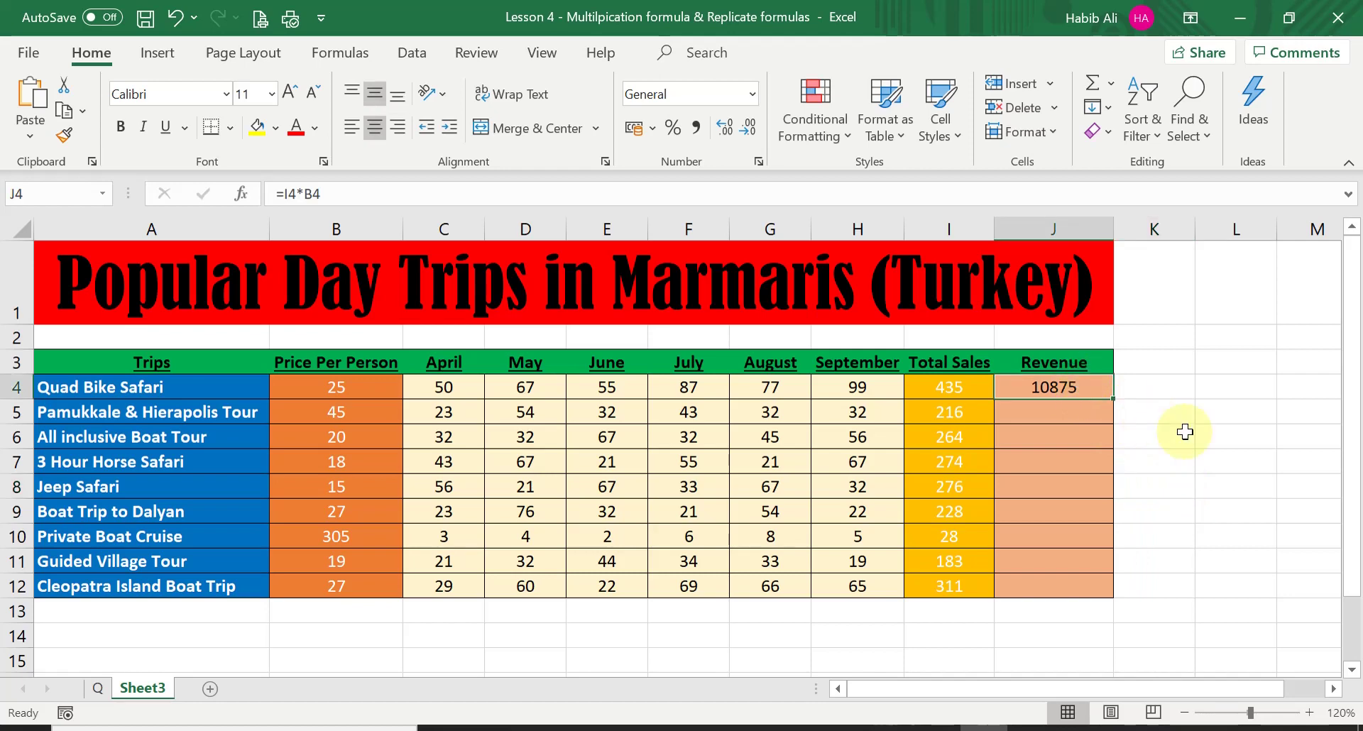
pyautogui.doubleClick(1112, 397)
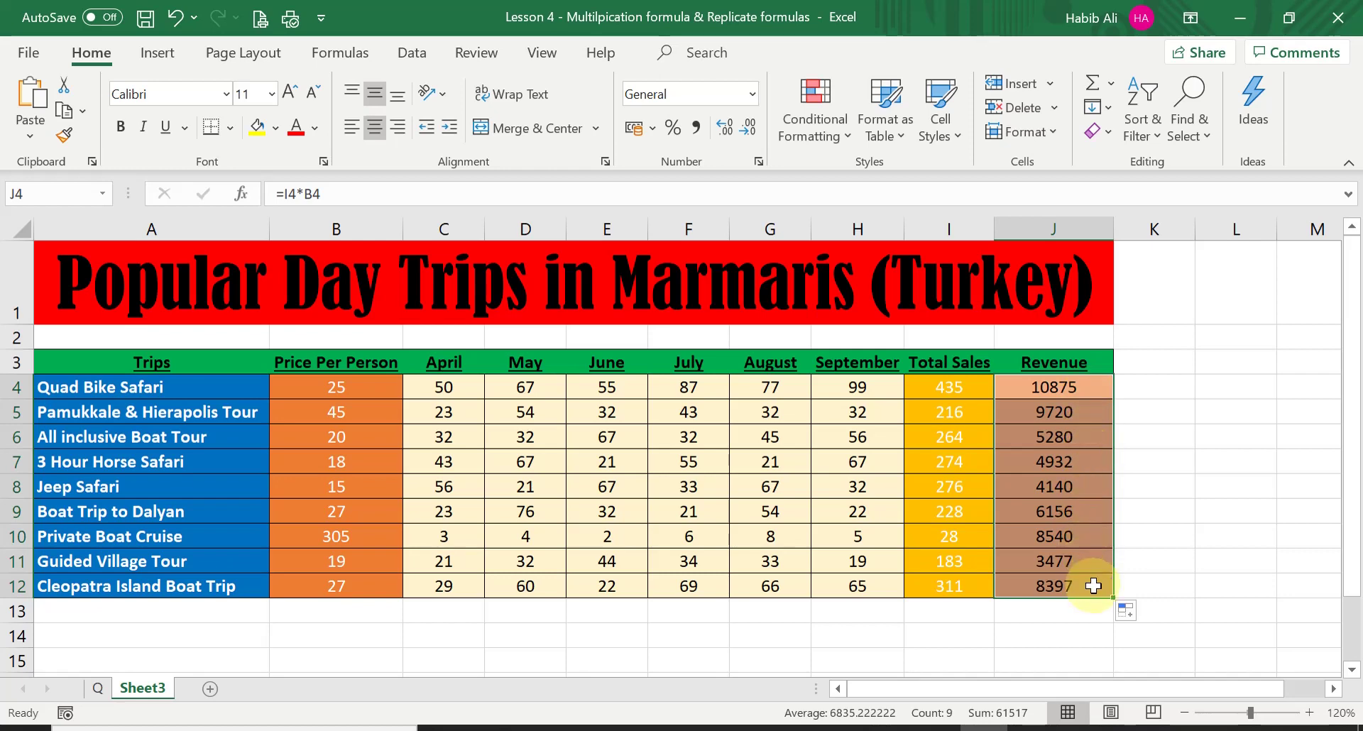
pyautogui.click(1090, 385)
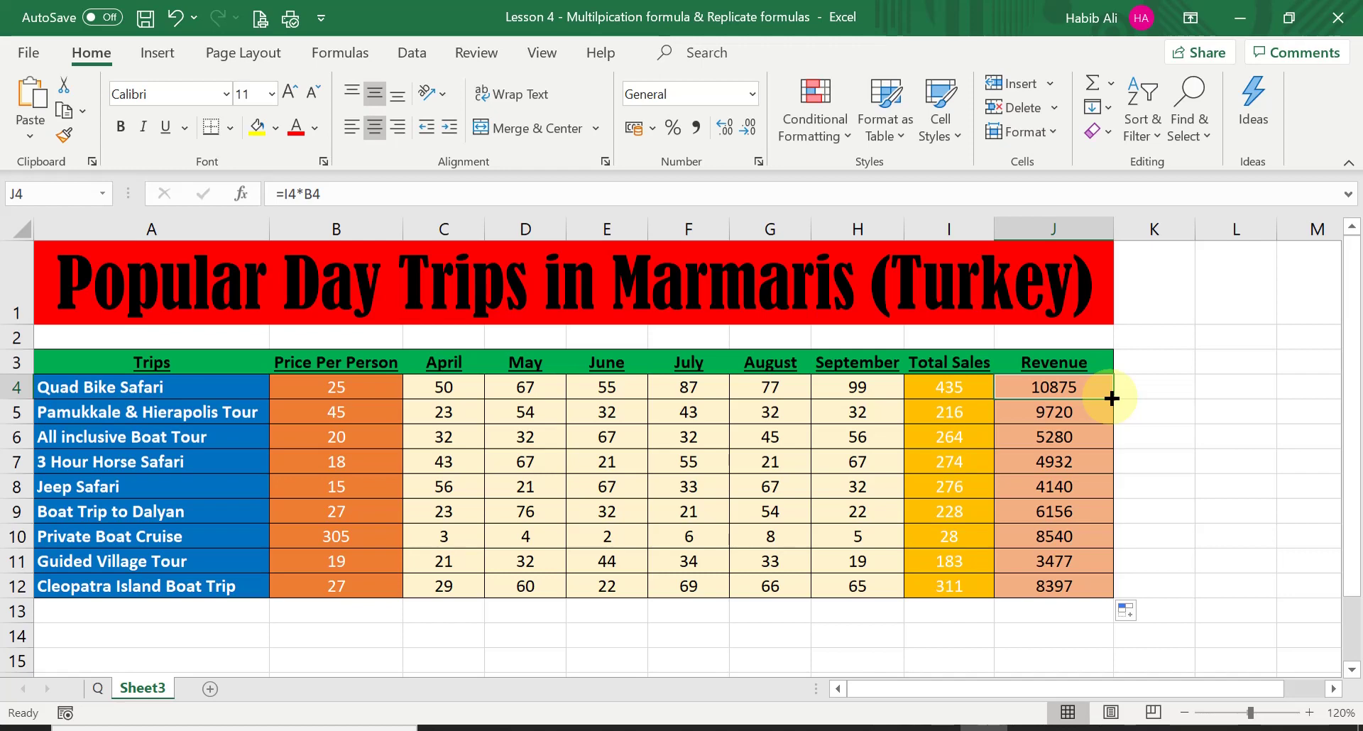
pyautogui.moveTo(1058, 411); pyautogui.dragTo(1060, 584)
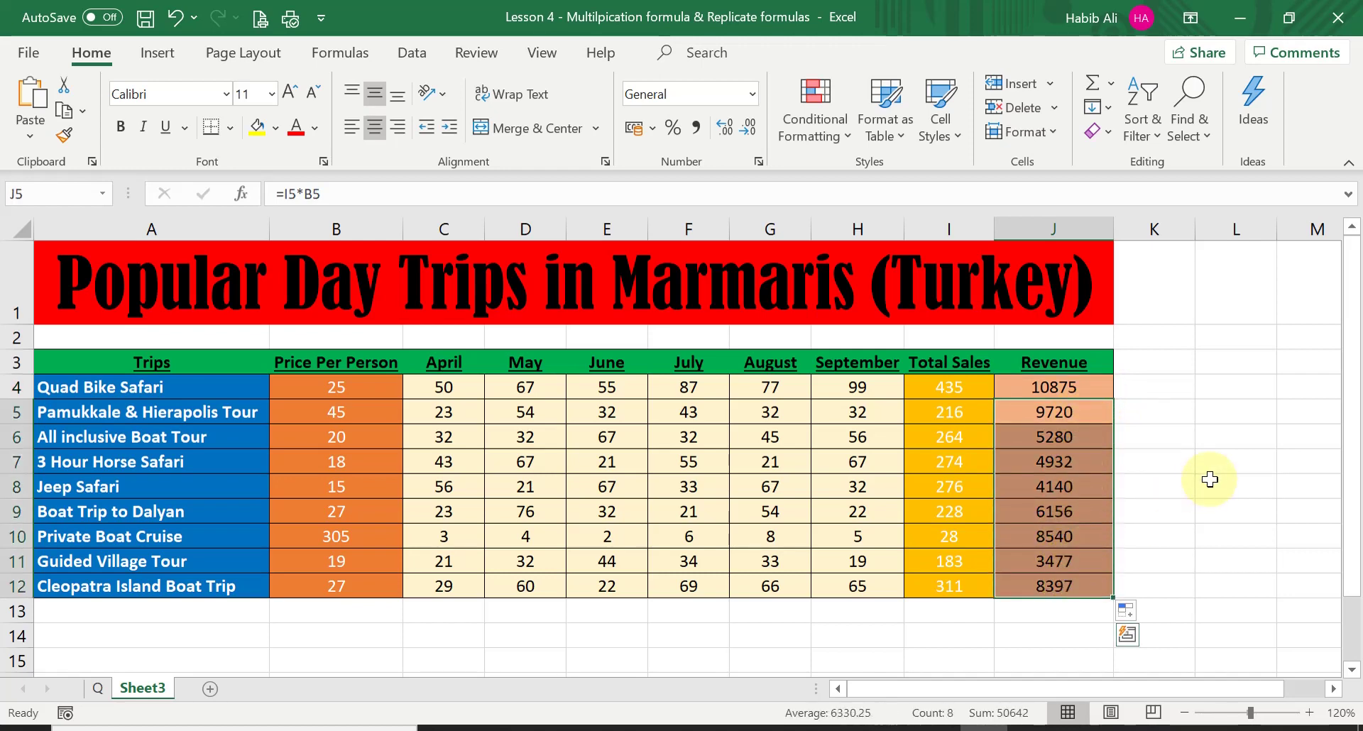
pyautogui.press('Delete')
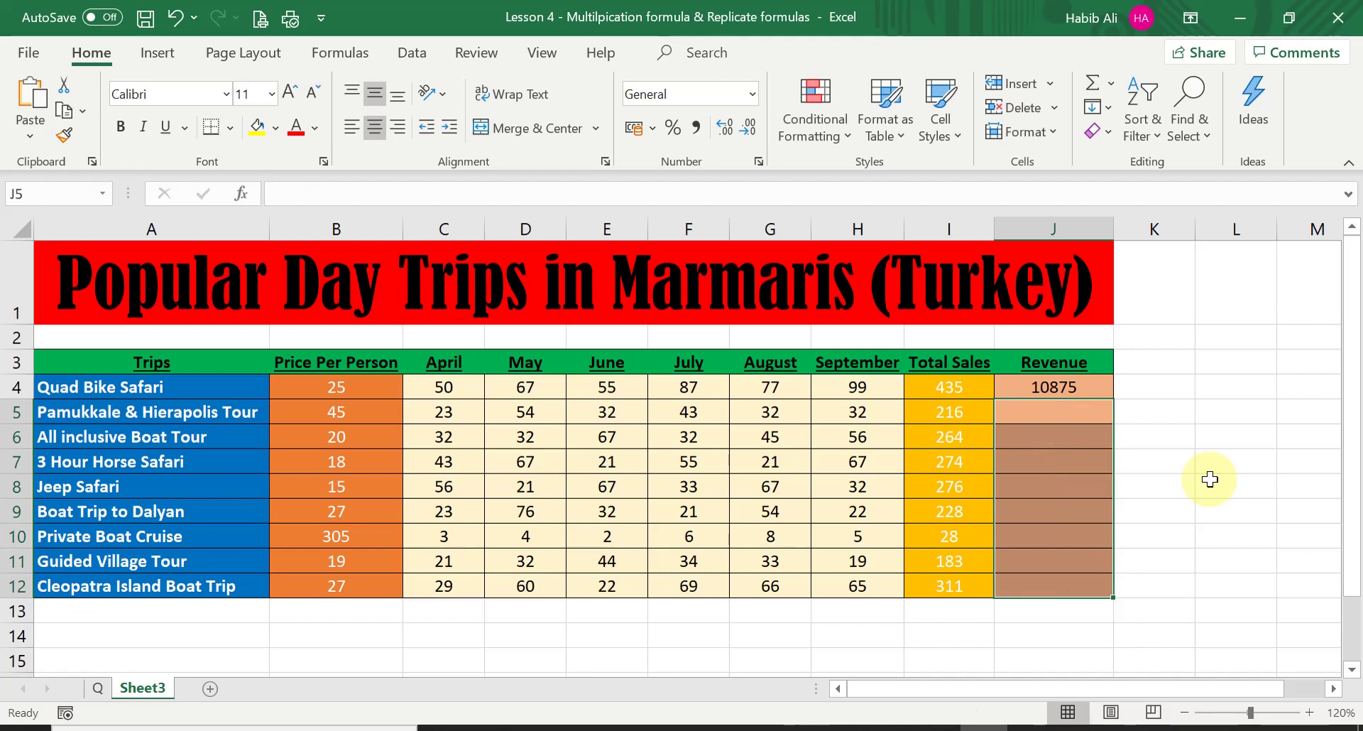
# - Replicate the J4 formula across J4:J12 with the Fill Down command and check the copy in J12
pyautogui.click(1078, 383)
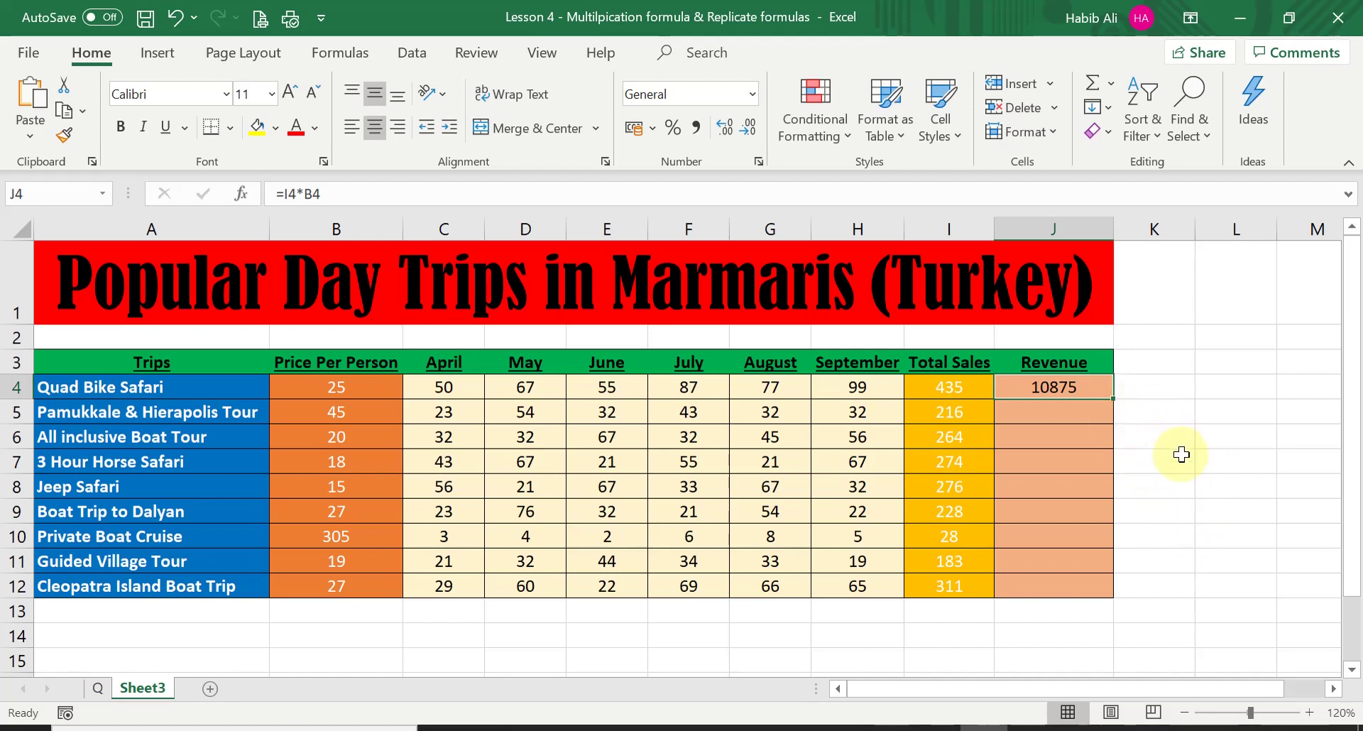
pyautogui.moveTo(1068, 387); pyautogui.dragTo(1071, 583)
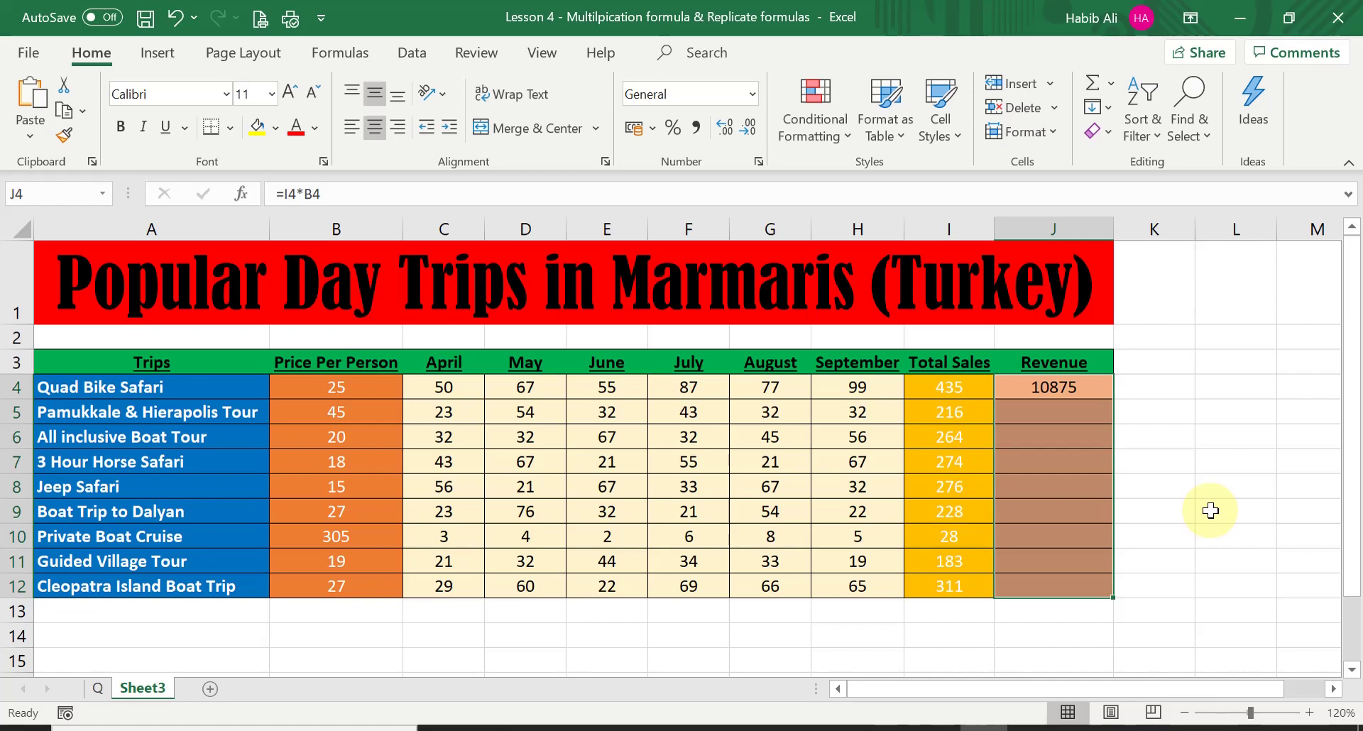
pyautogui.hotkey('ctrl', 'd')
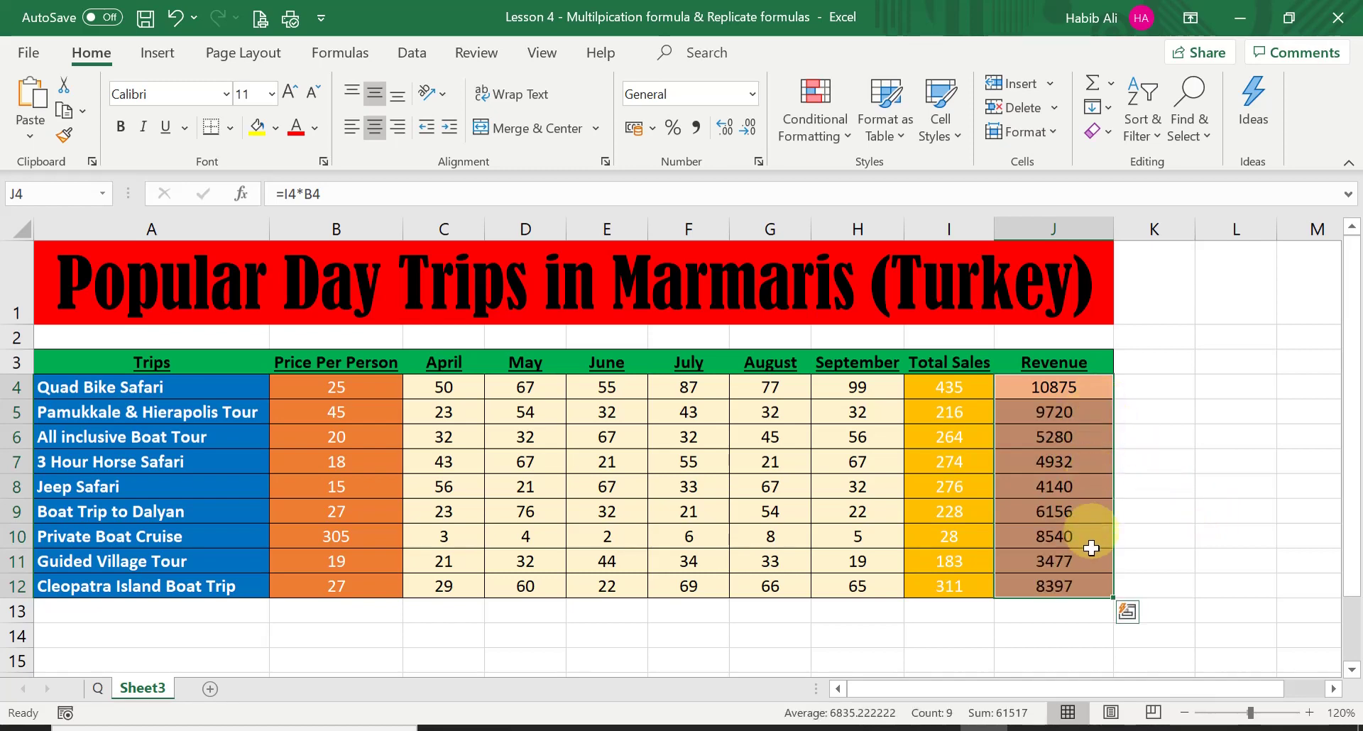
pyautogui.click(1084, 586)
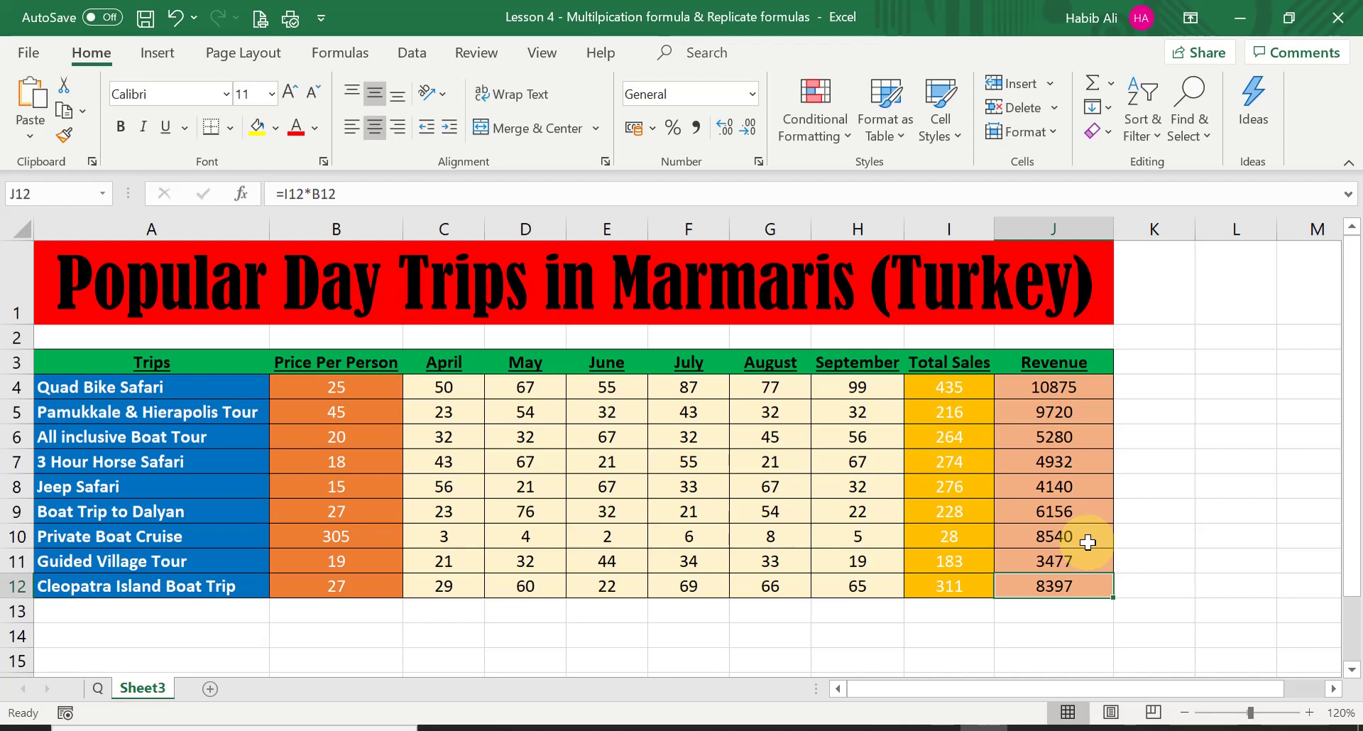
pyautogui.hotkey('ctrl', 'Home')
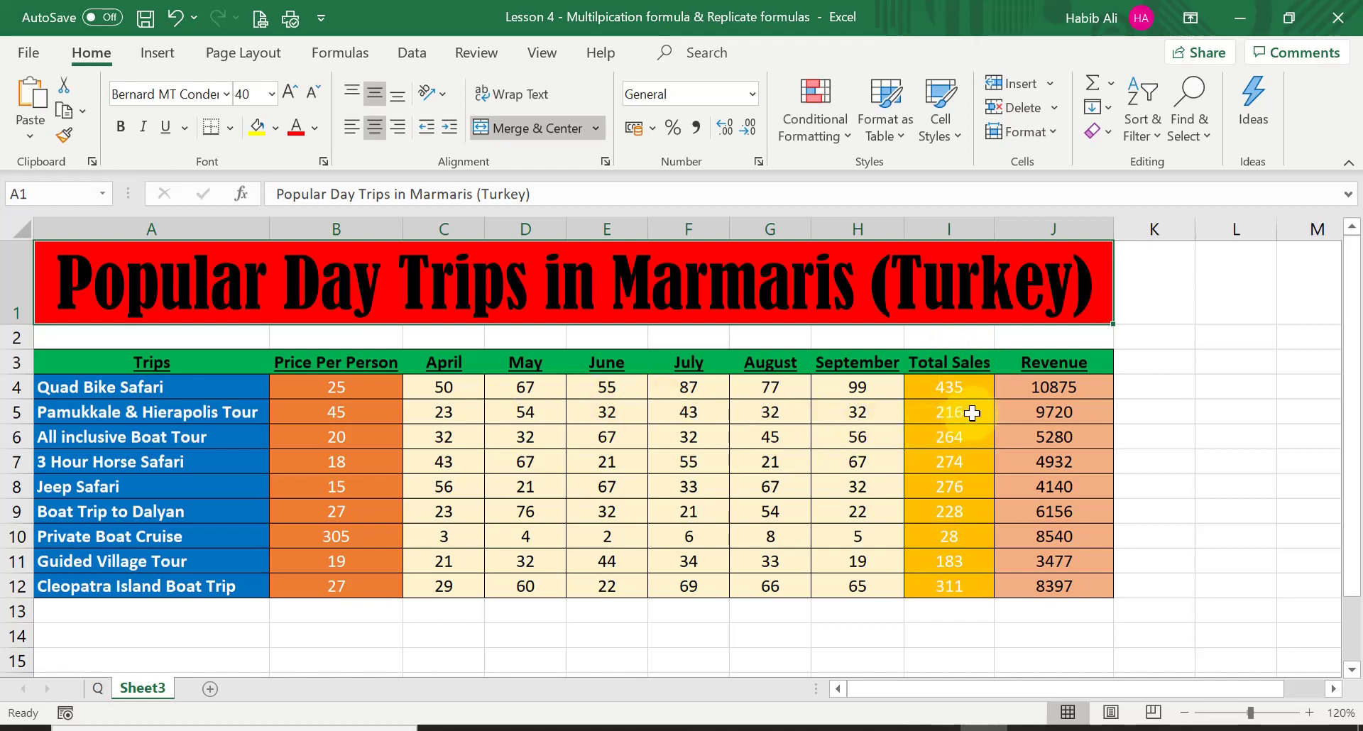
# - Clear the Total Sales formulas in I5:I12, and AutoFill them again from the SUM formula in I4
pyautogui.moveTo(957, 421); pyautogui.dragTo(965, 587)
pyautogui.press('Delete')
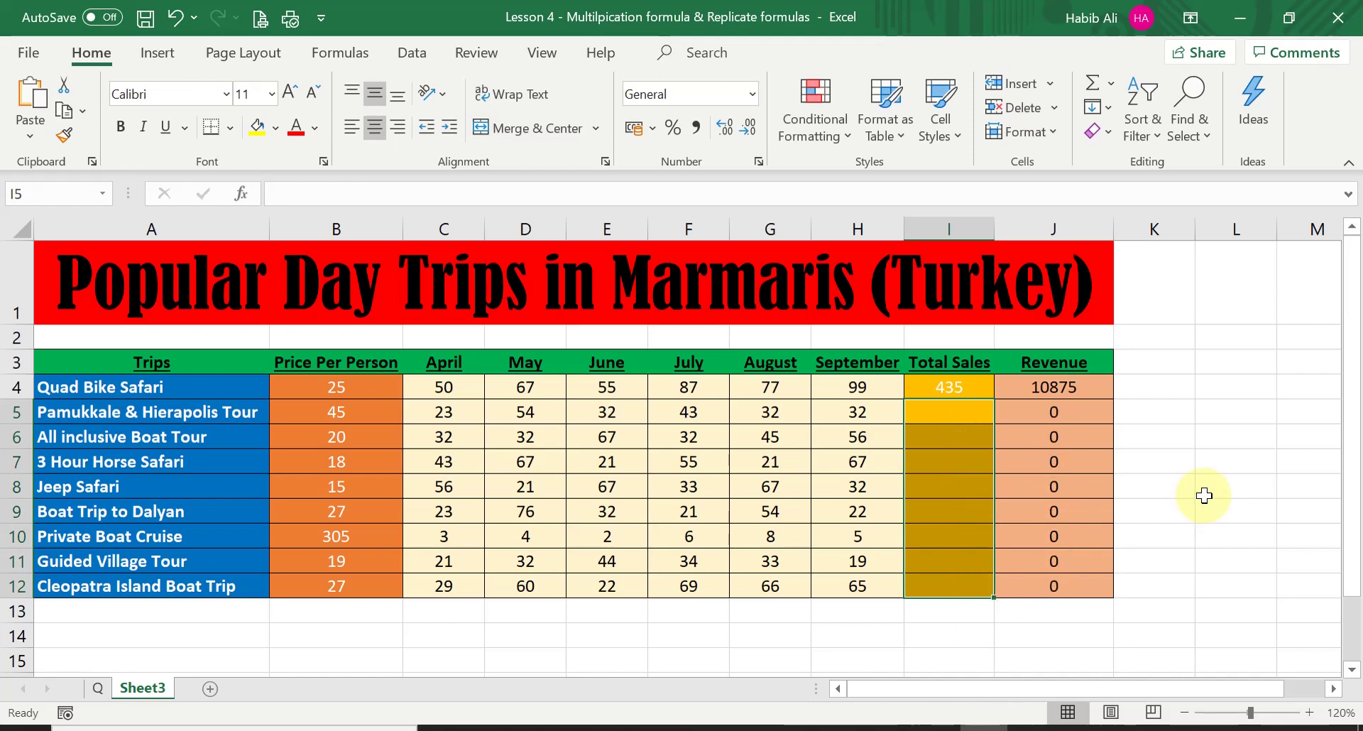
pyautogui.click(967, 385)
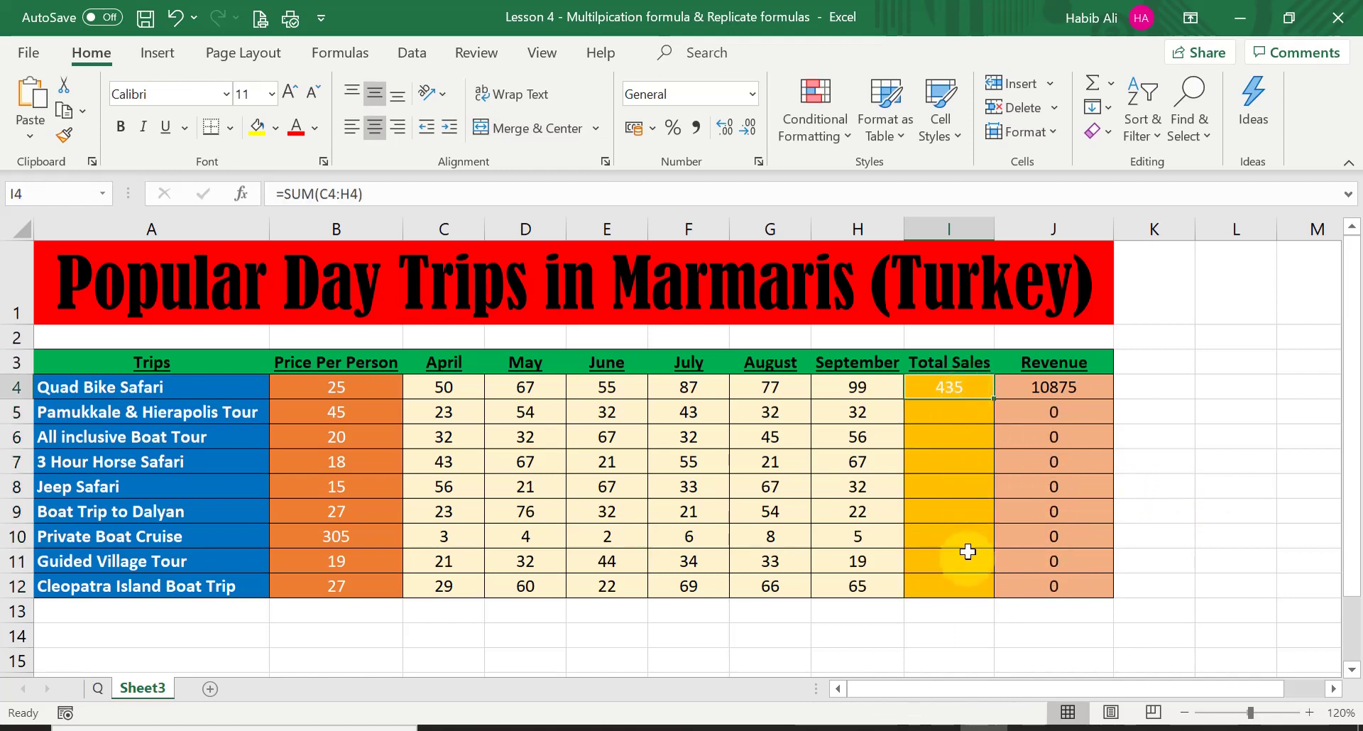
pyautogui.doubleClick(993, 398)
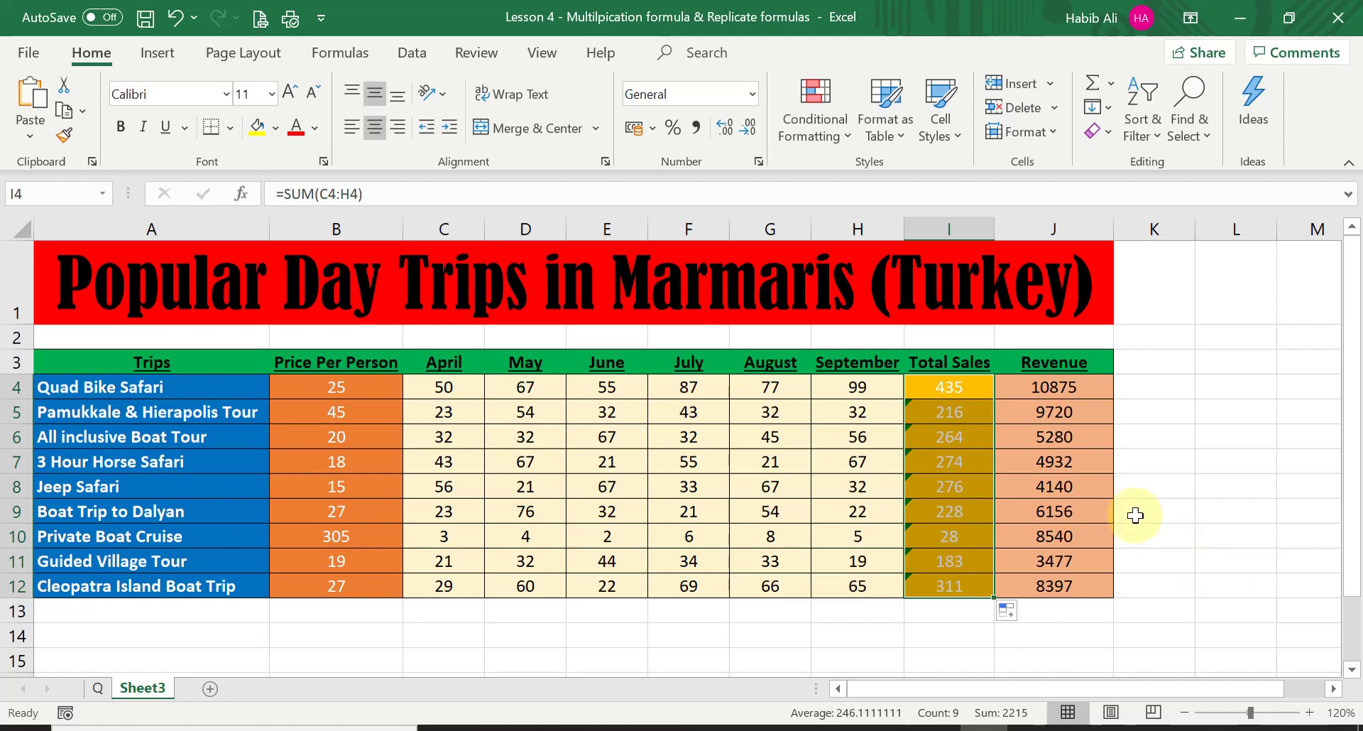
# - Delete the Total Sales formula in I4 to test its effect on the revenue in J4, and undo the deletion
pyautogui.click(1049, 387)
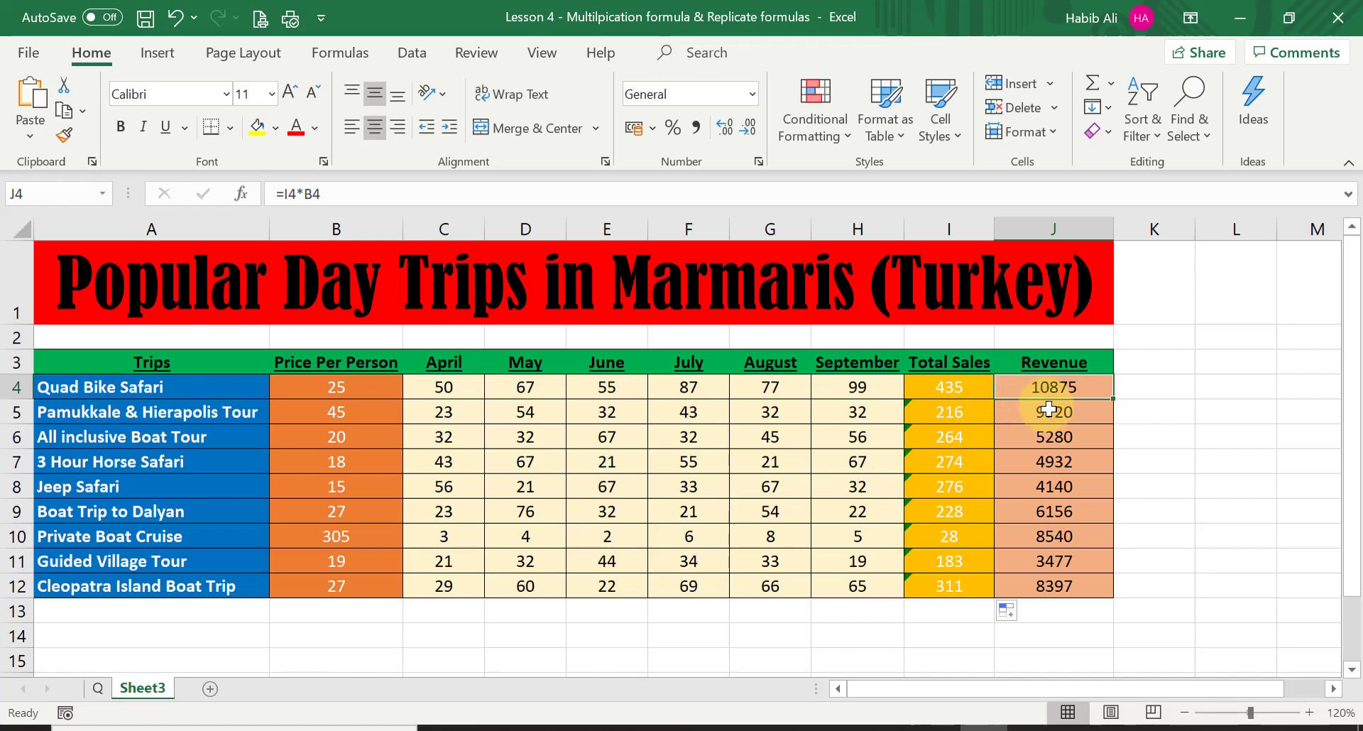
pyautogui.click(956, 387)
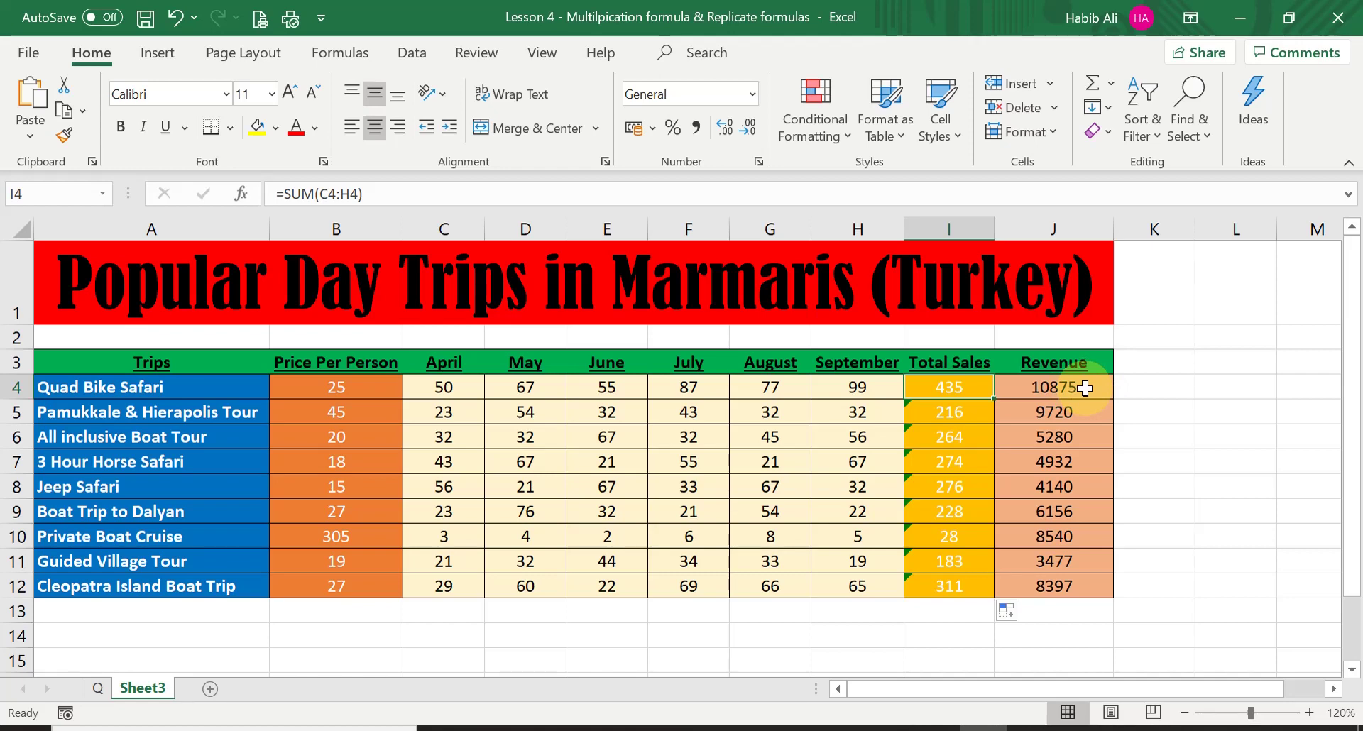
pyautogui.press('Delete')
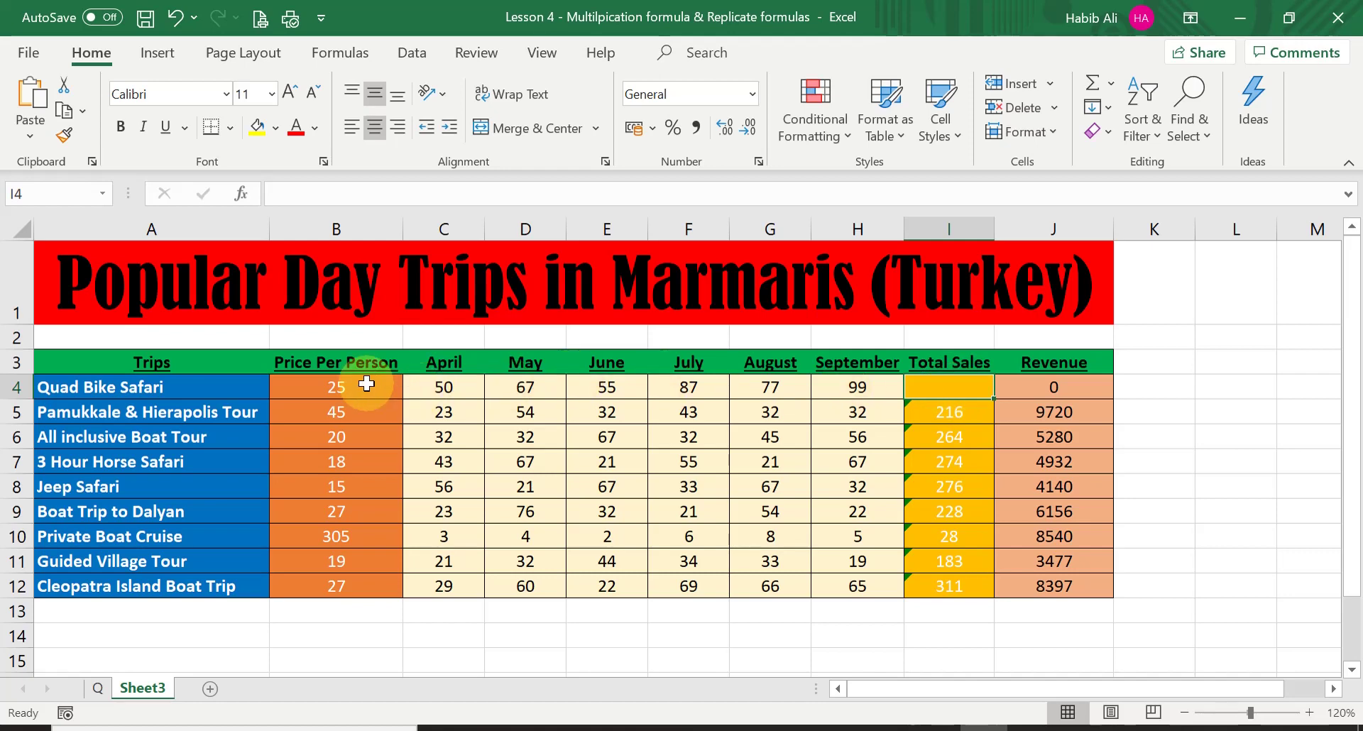
pyautogui.click(1063, 395)
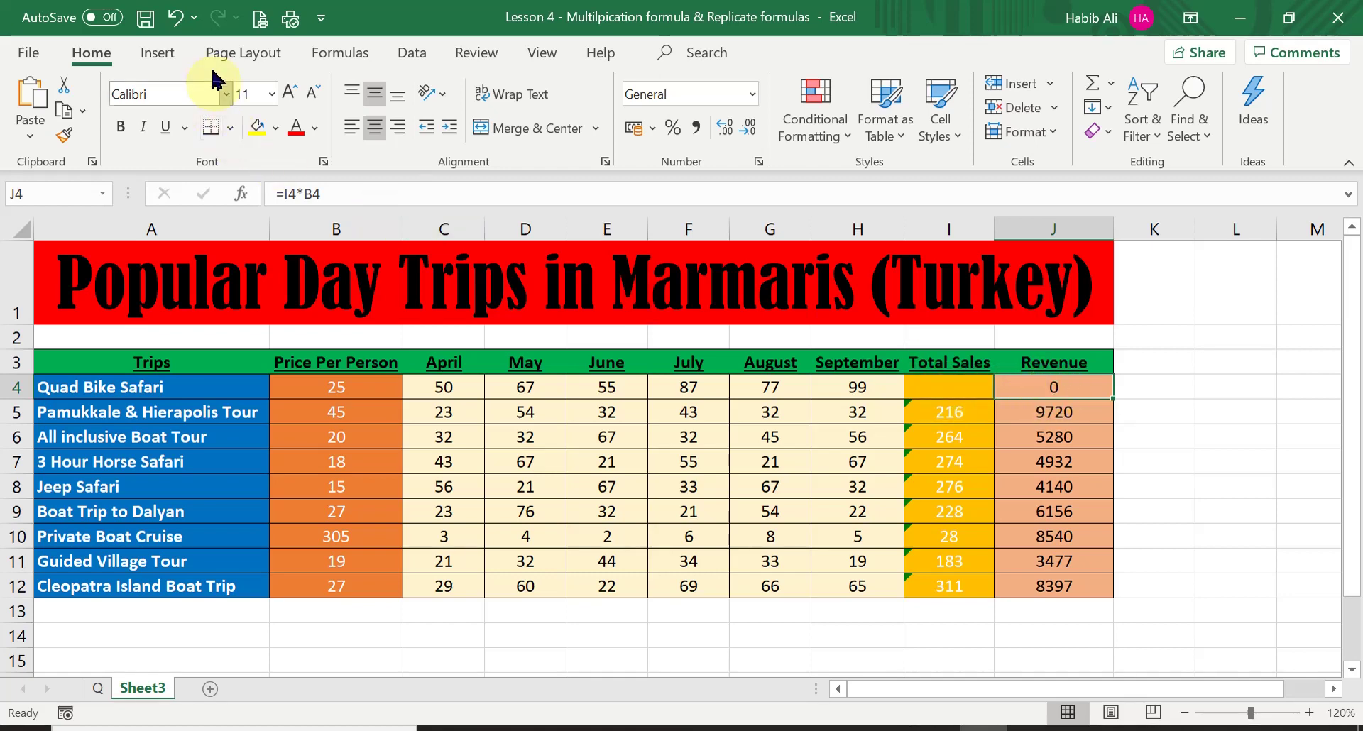
pyautogui.click(176, 21)
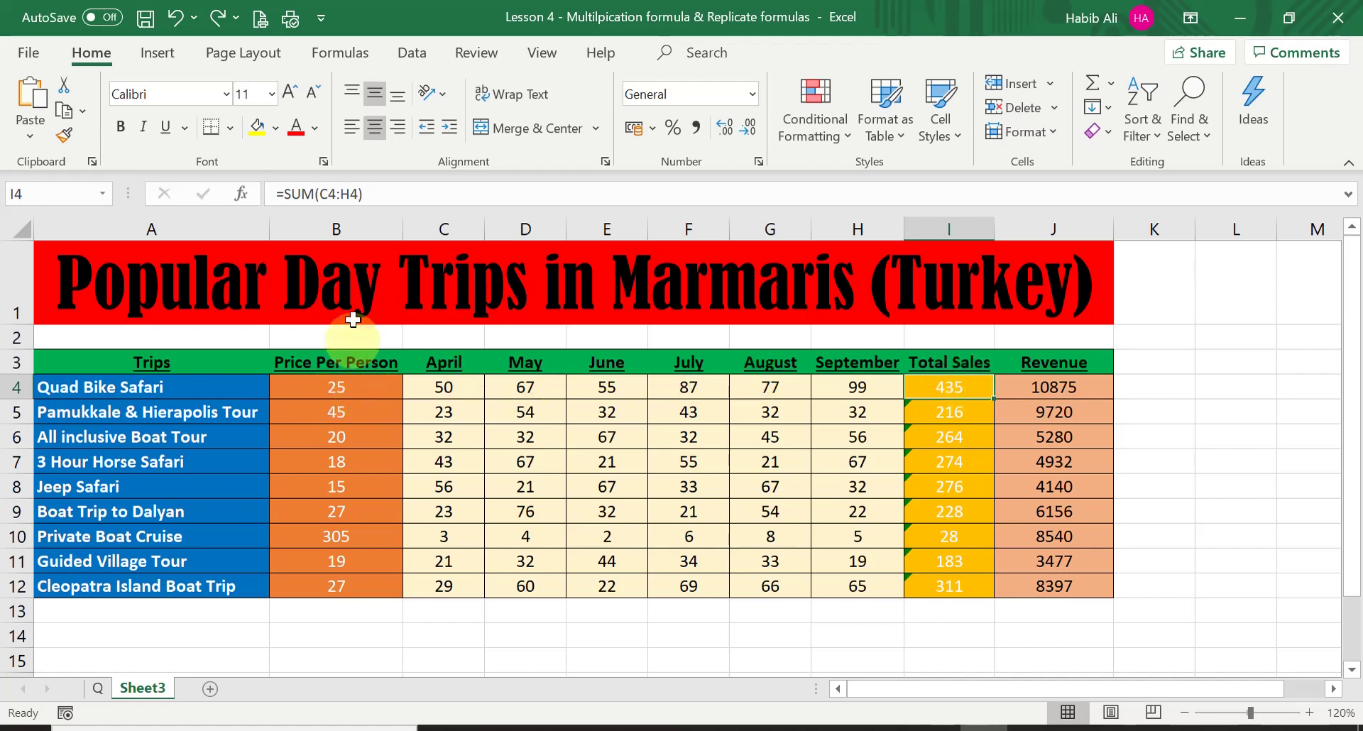
pyautogui.click(1073, 387)
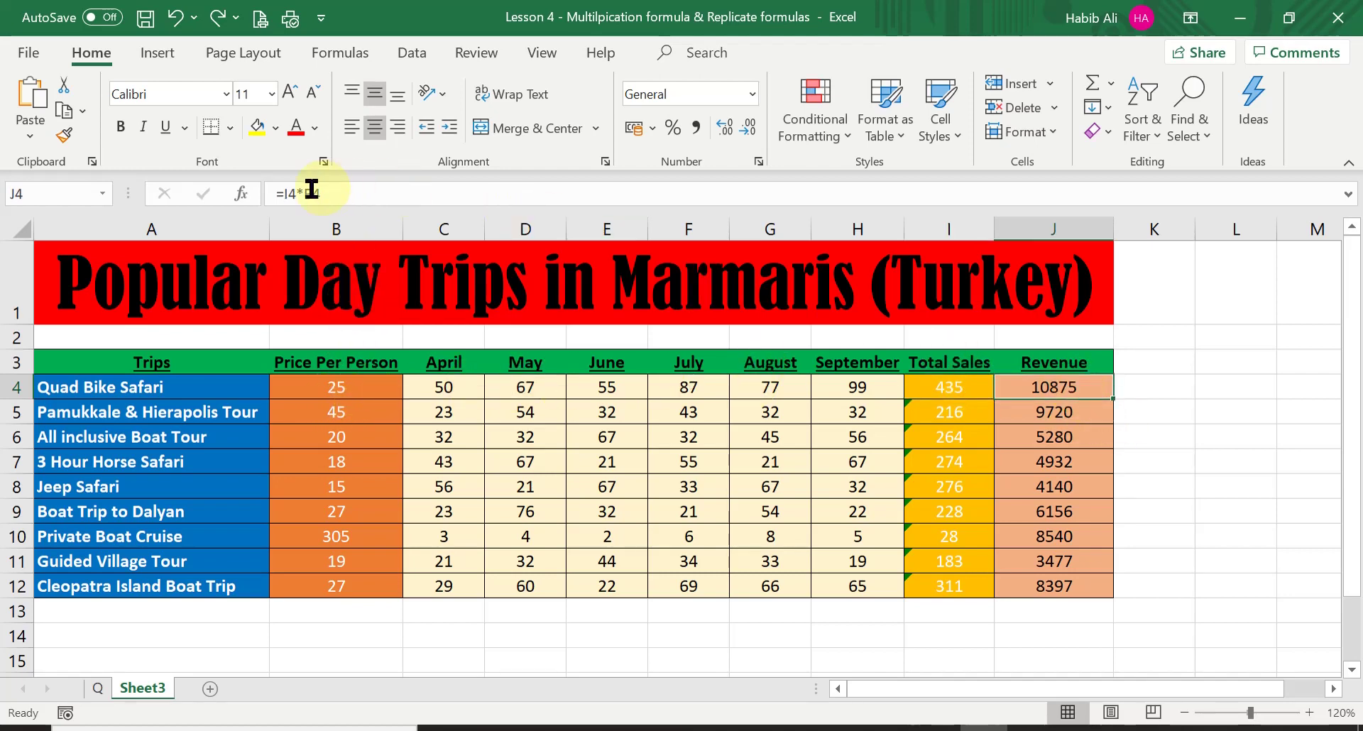